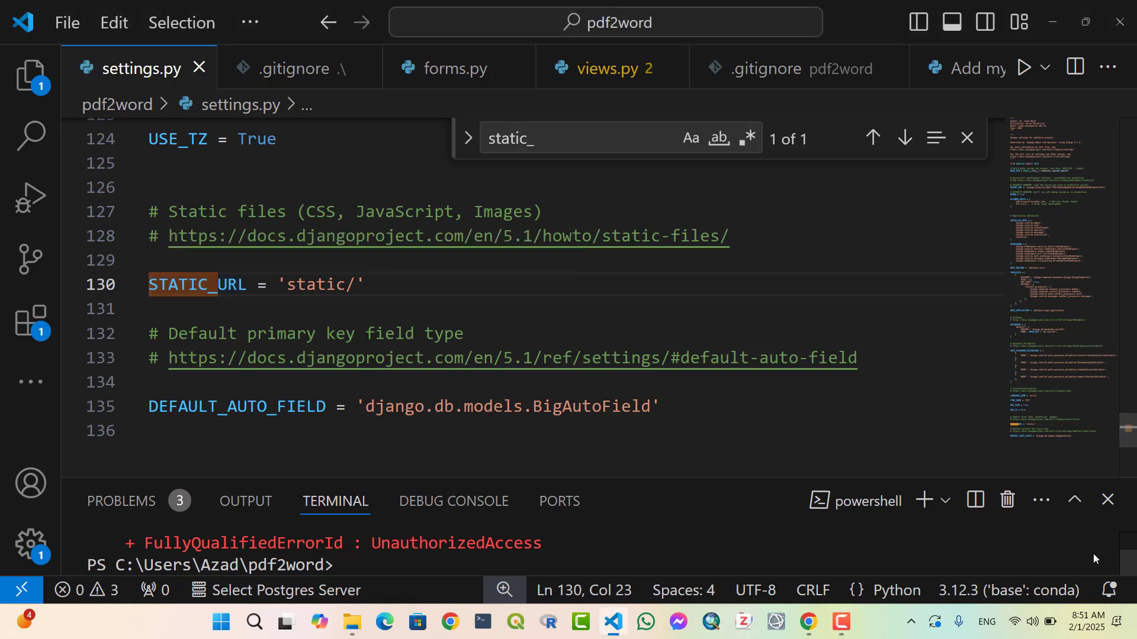
Step: Add STATIC_ROOT = os.path.join(BASE_DIR, 'staticfiles') below STATIC_URL and save settings.py
key("Return")
type("STATIC_ROOT = os.path.join(BASE_DIR, 'staticfiles')")
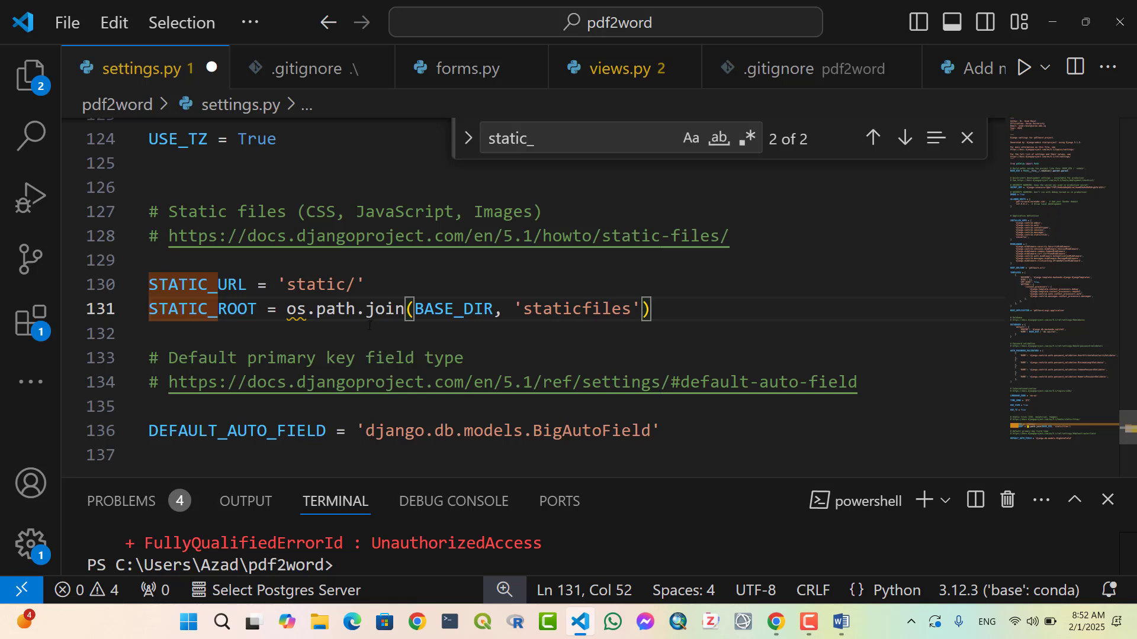
key("ctrl+s")
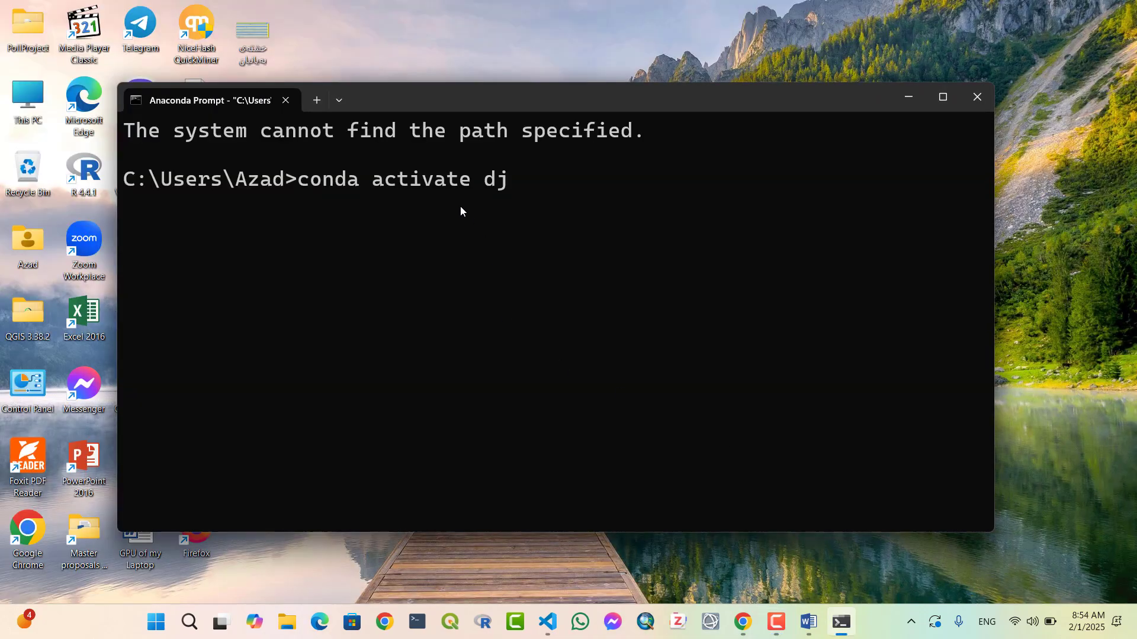
Step: Activate the dj conda environment and move into the pdf2word project folder
key("Return")
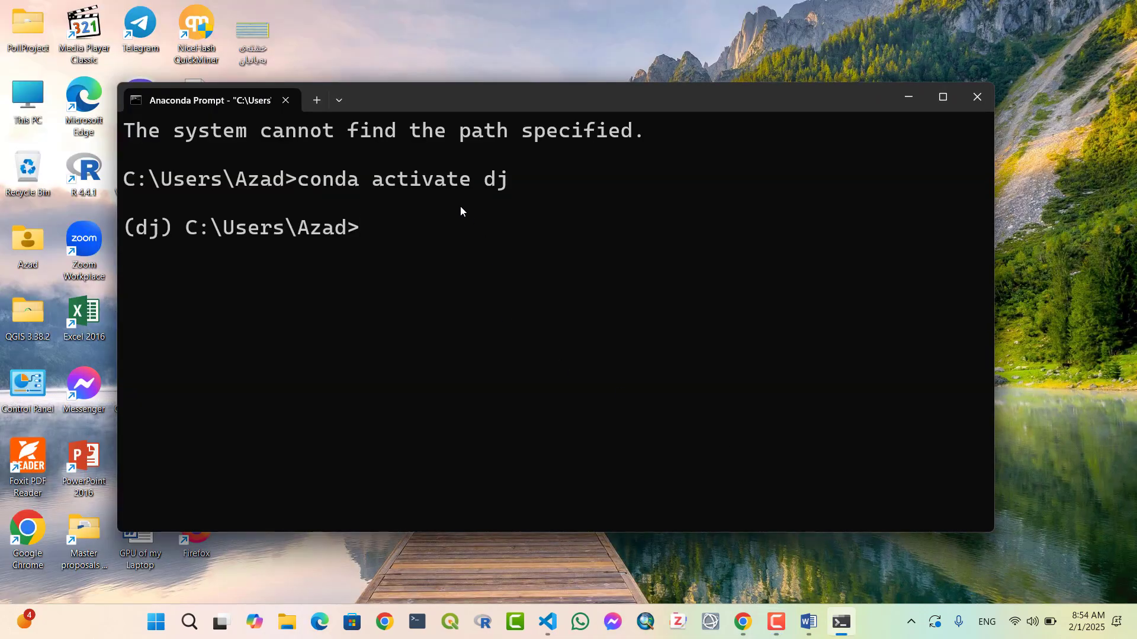
type("cd pdf2word")
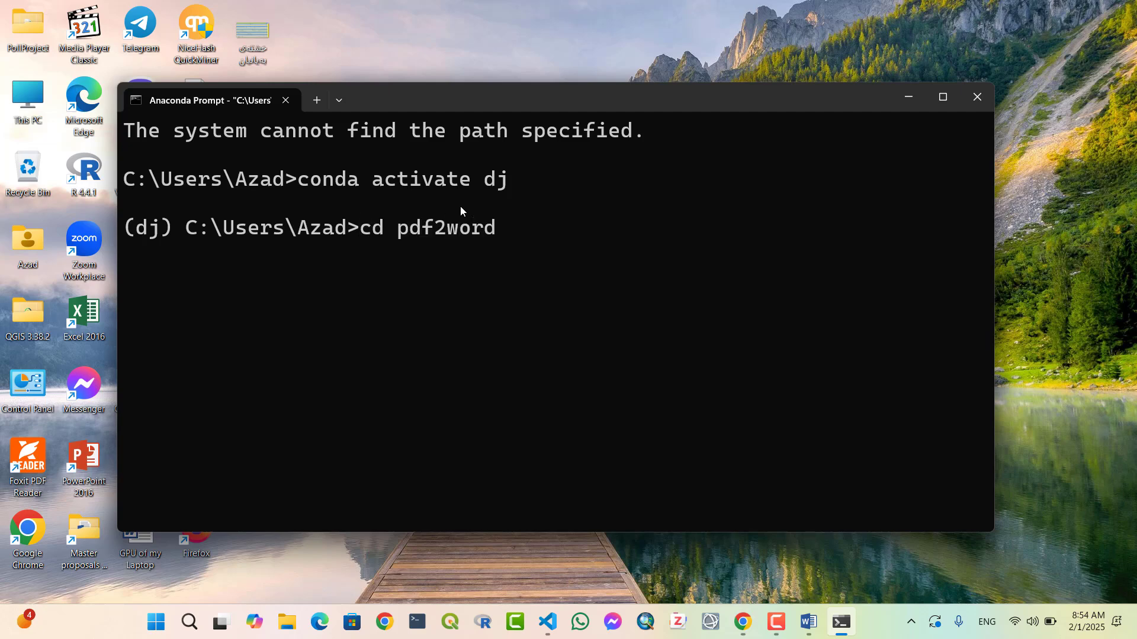
key("Return")
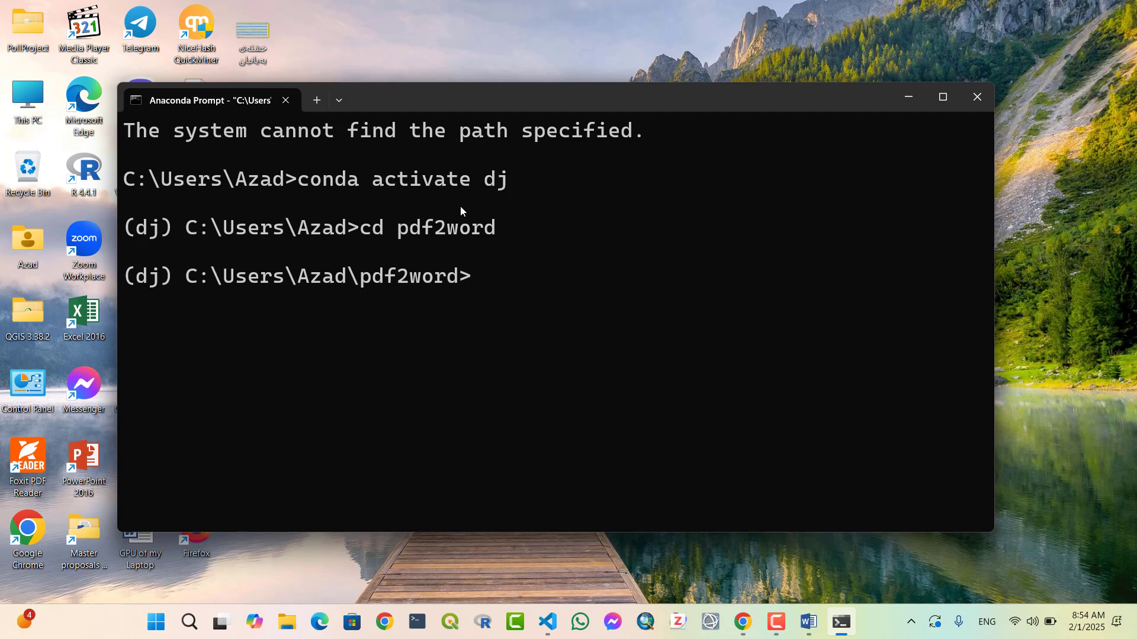
type("pyth")
type("on mana")
type("ge.py")
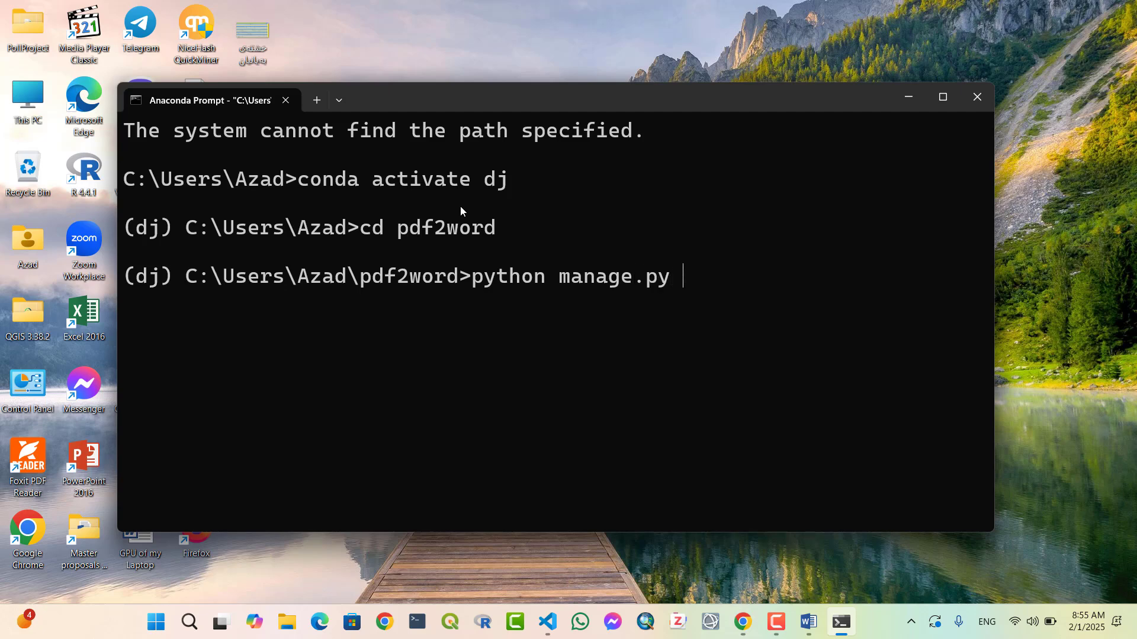
type(" collectstatic")
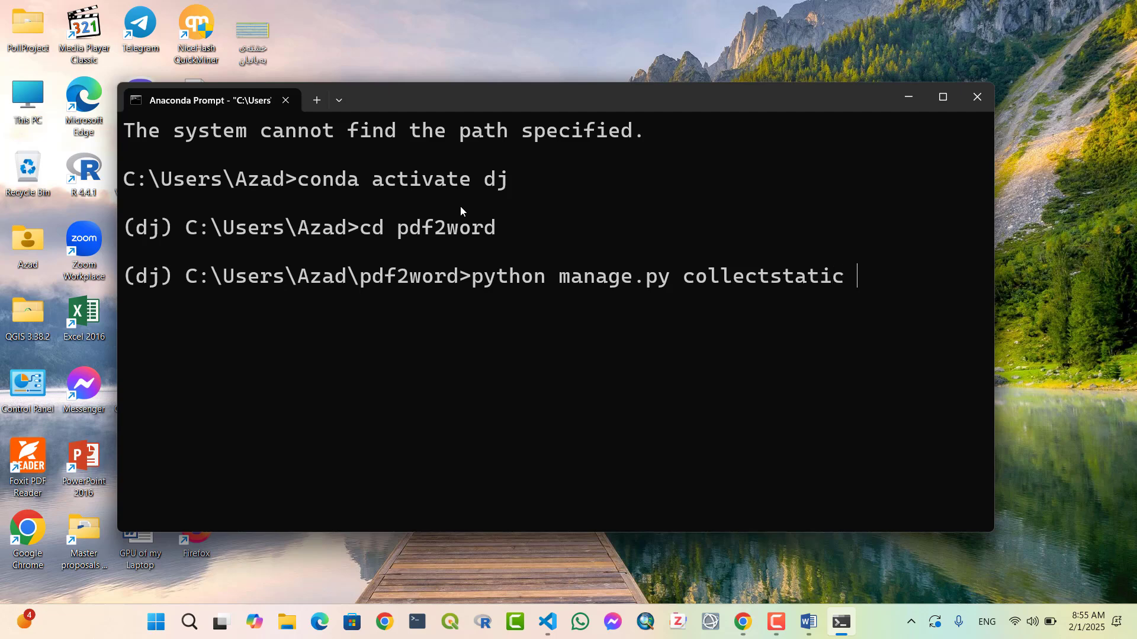
type(" --no")
type("input")
Step: Add import os to settings.py and rerun collectstatic --noinput, copying 127 static files
key("Return")
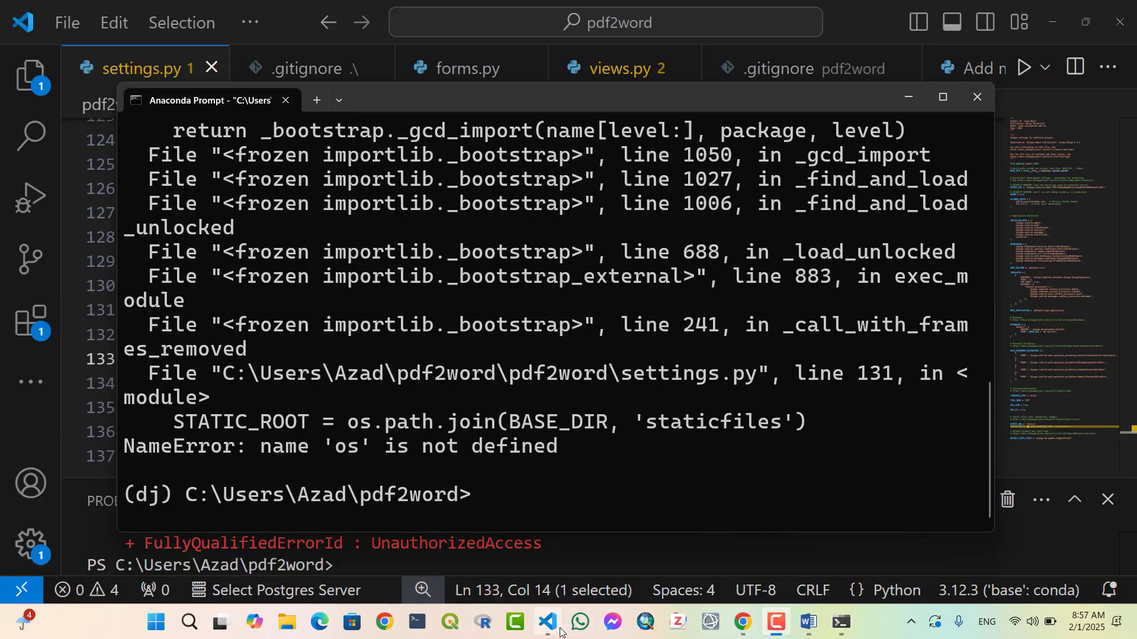
left_click(548, 623)
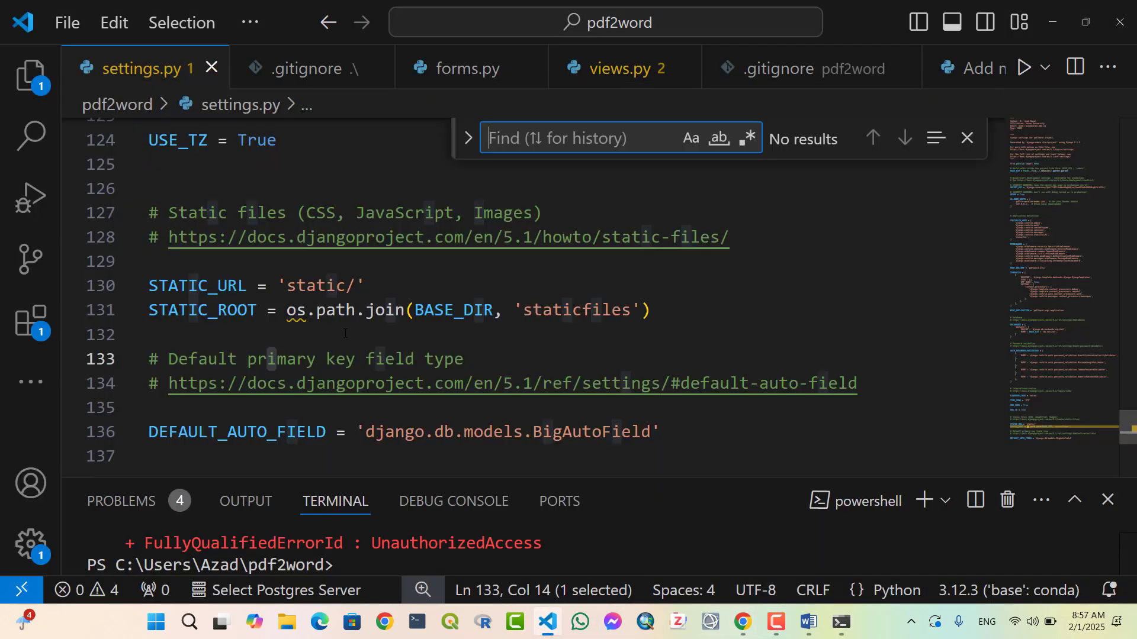
left_click(345, 260)
type("import ")
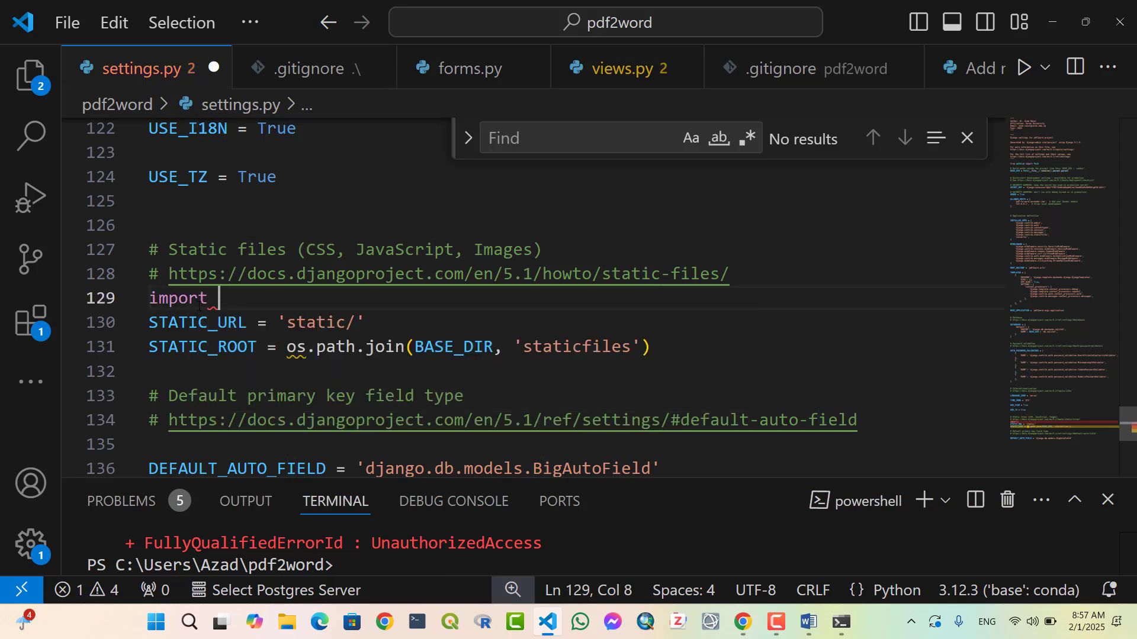
type("os")
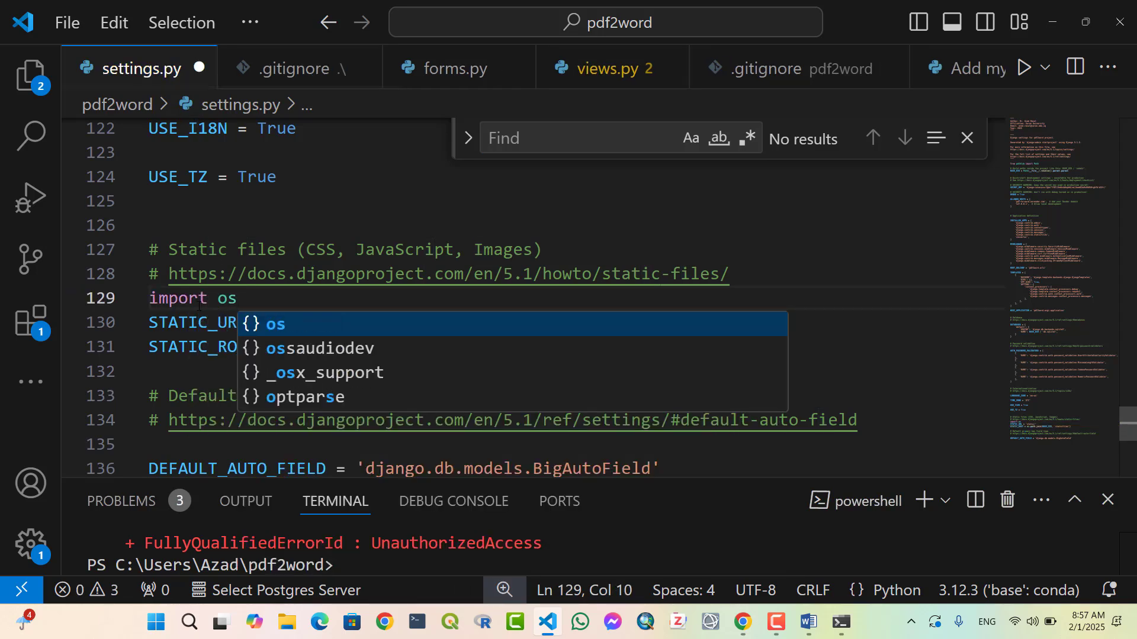
key("alt+Tab")
key("Return")
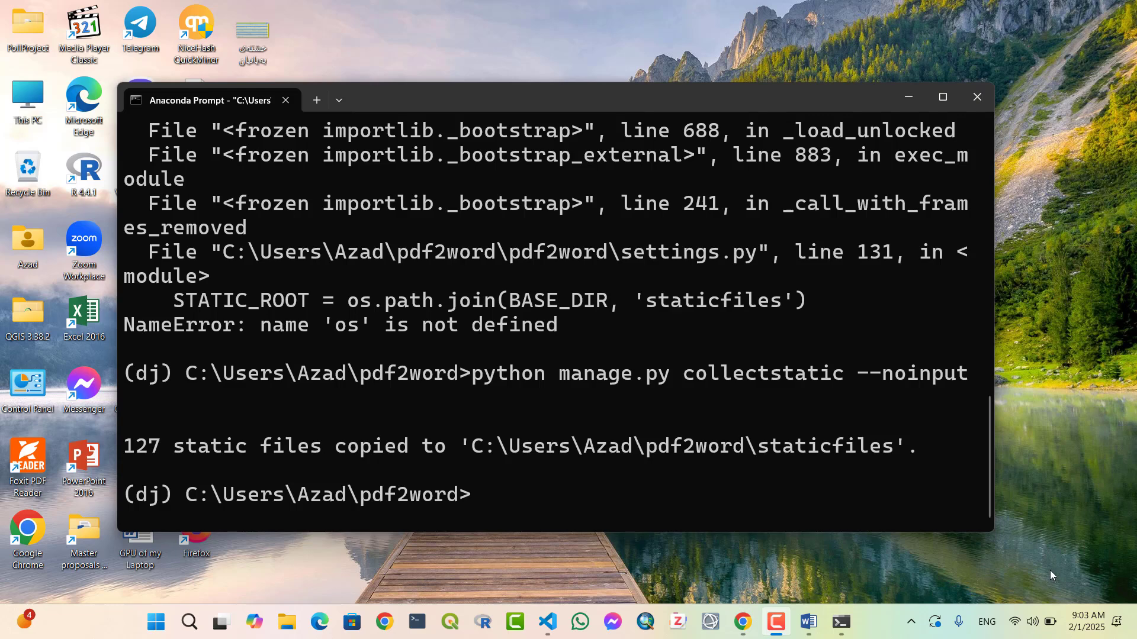
Step: Review the requirements.txt package list from its first line
left_click(548, 621)
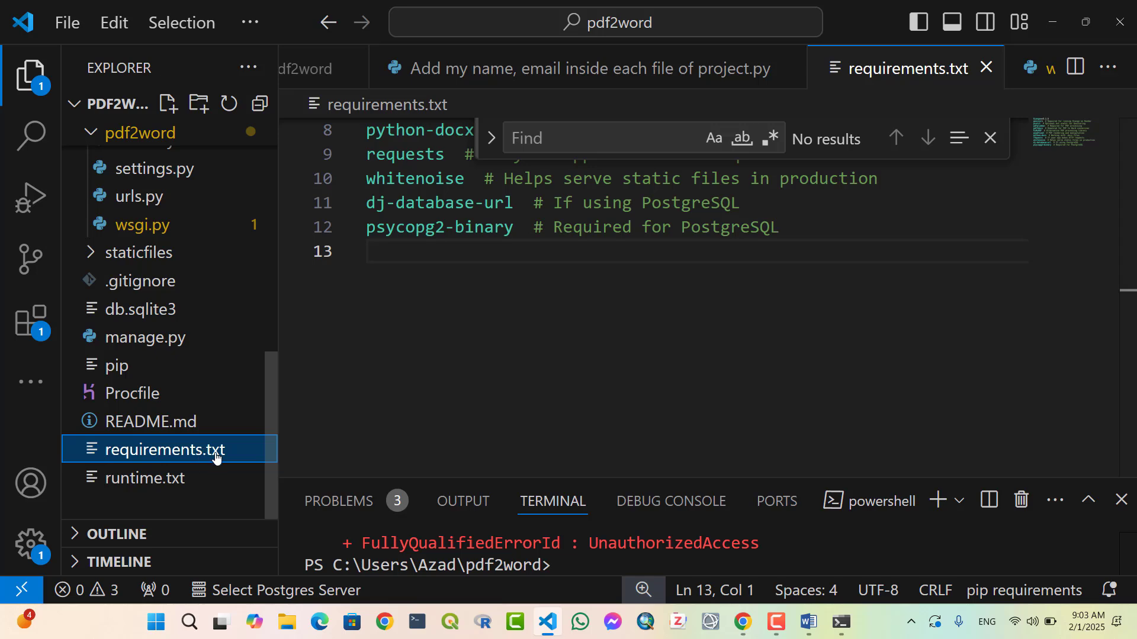
scroll(694, 252, "up", 5)
key("Escape")
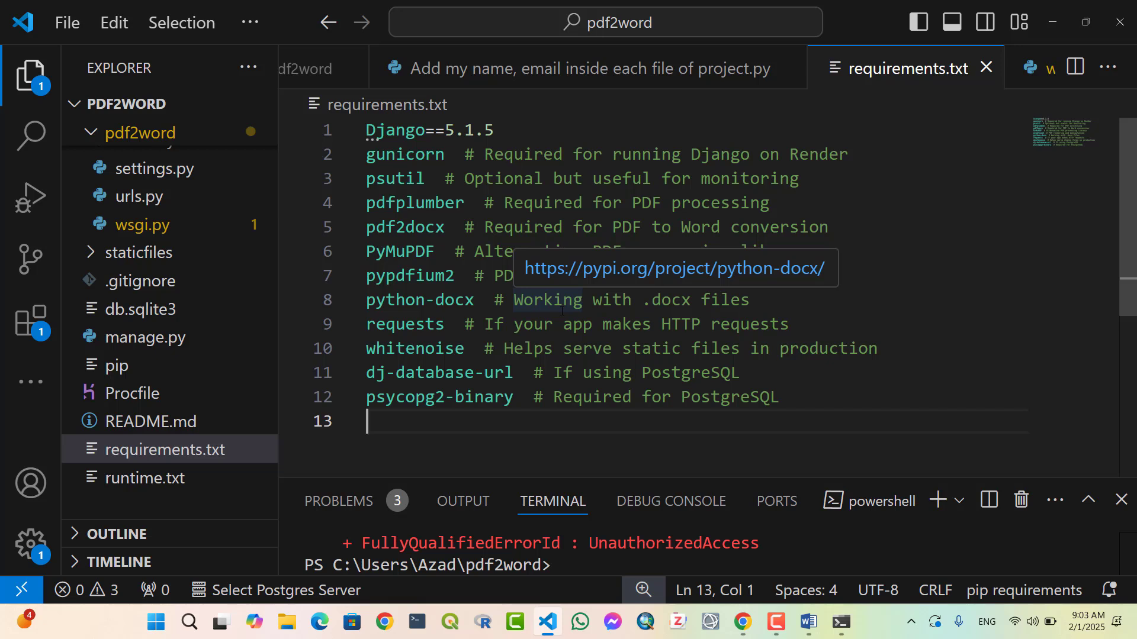
mouse_move(394, 252)
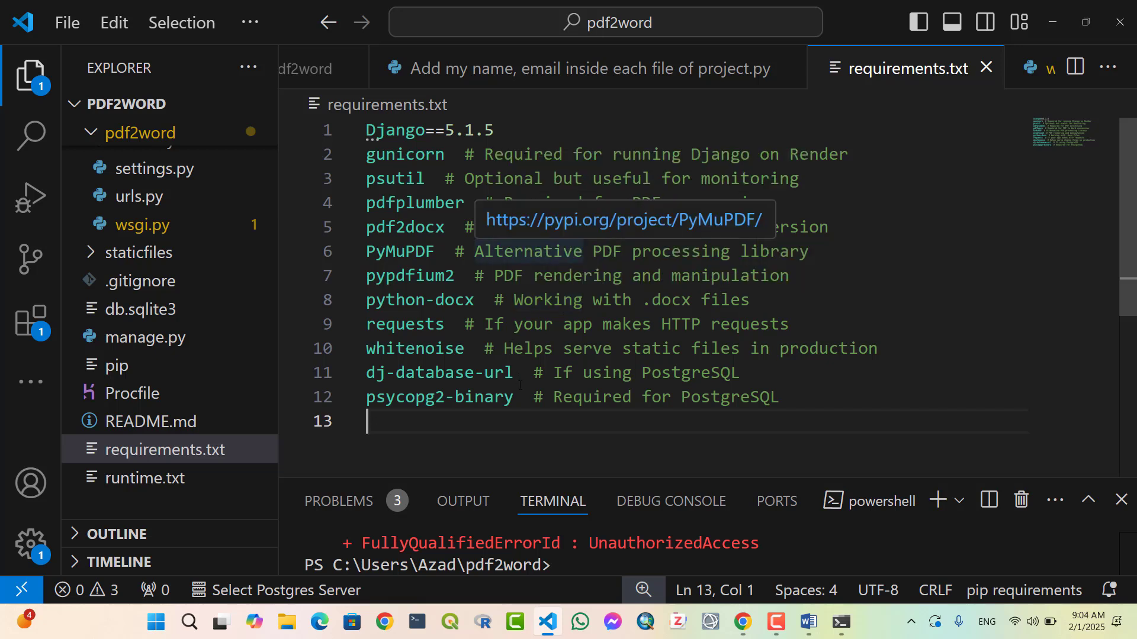
Step: View runtime.txt (python-3.10.12), then the Procfile with its gunicorn web command
left_click(145, 478)
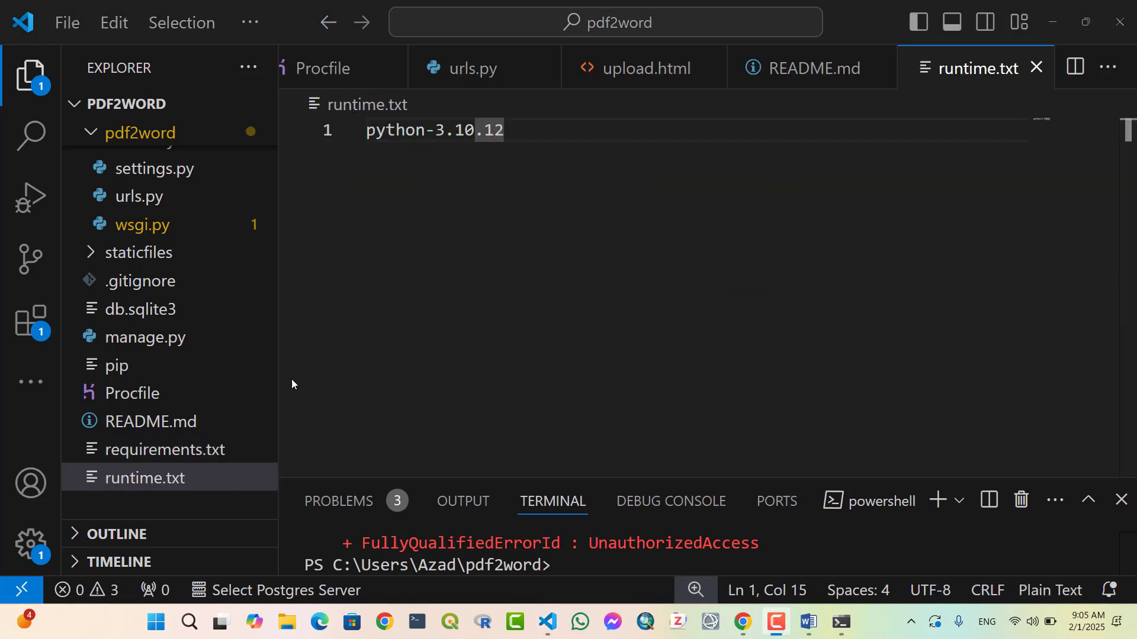
left_click(133, 394)
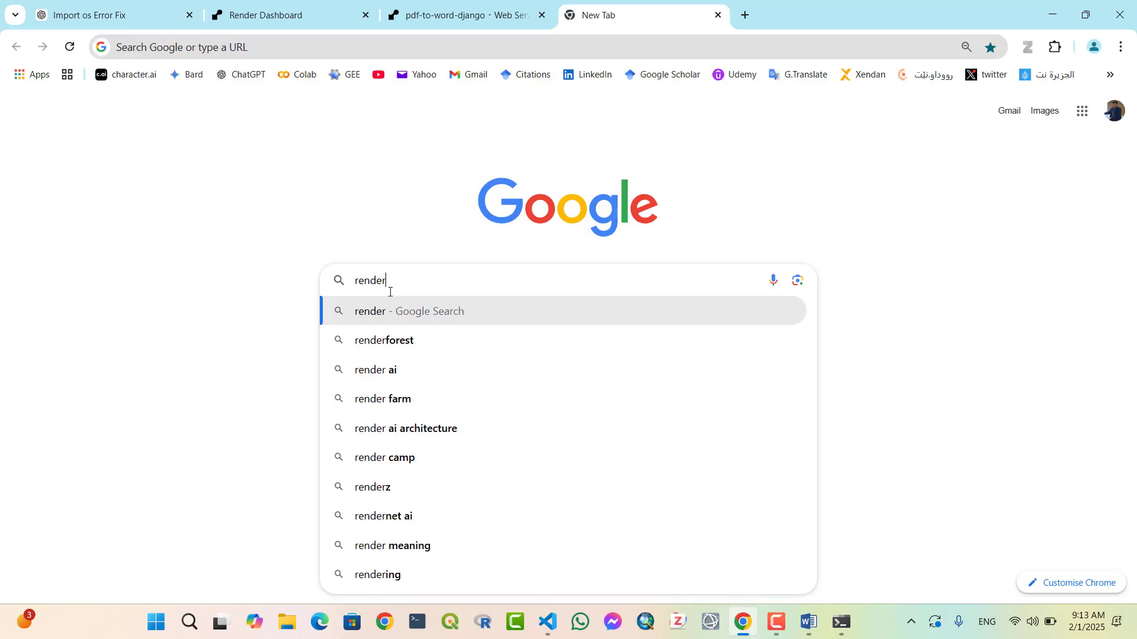
Step: Search Google for 'render', open render.com and reach the Render dashboard
key("Return")
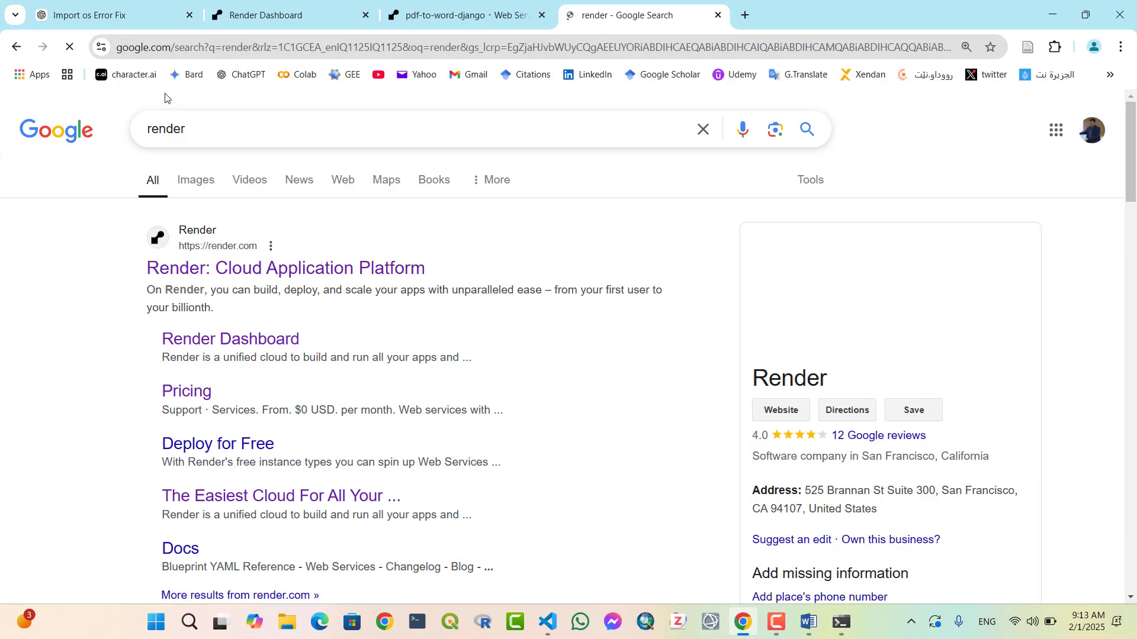
left_click(214, 269)
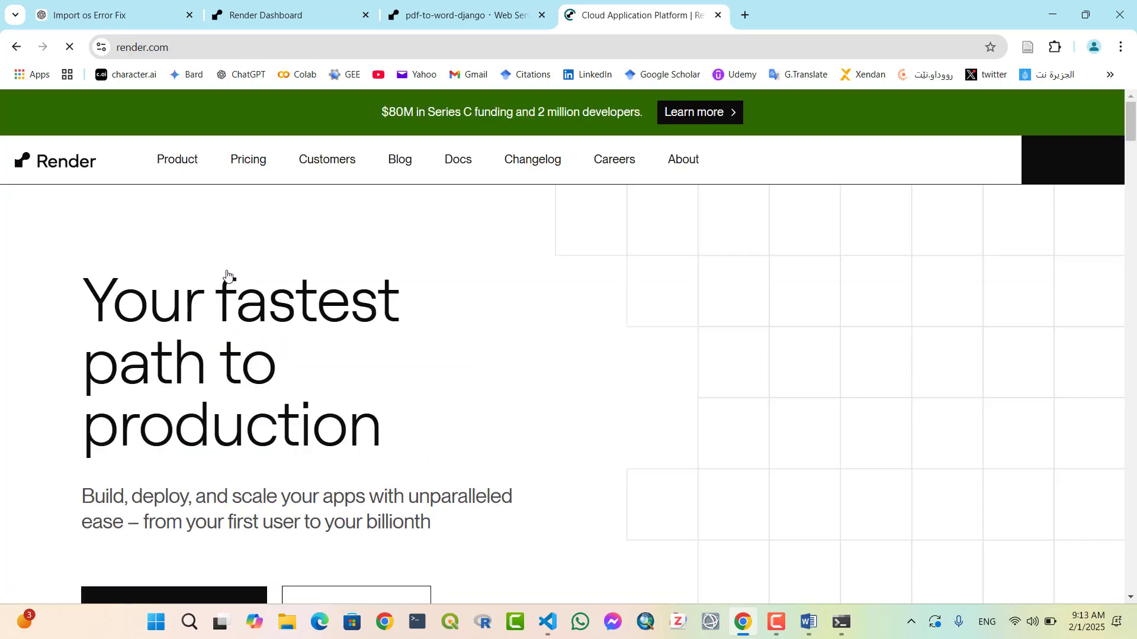
scroll(228, 275, "down", 3)
scroll(122, 365, "down", 3)
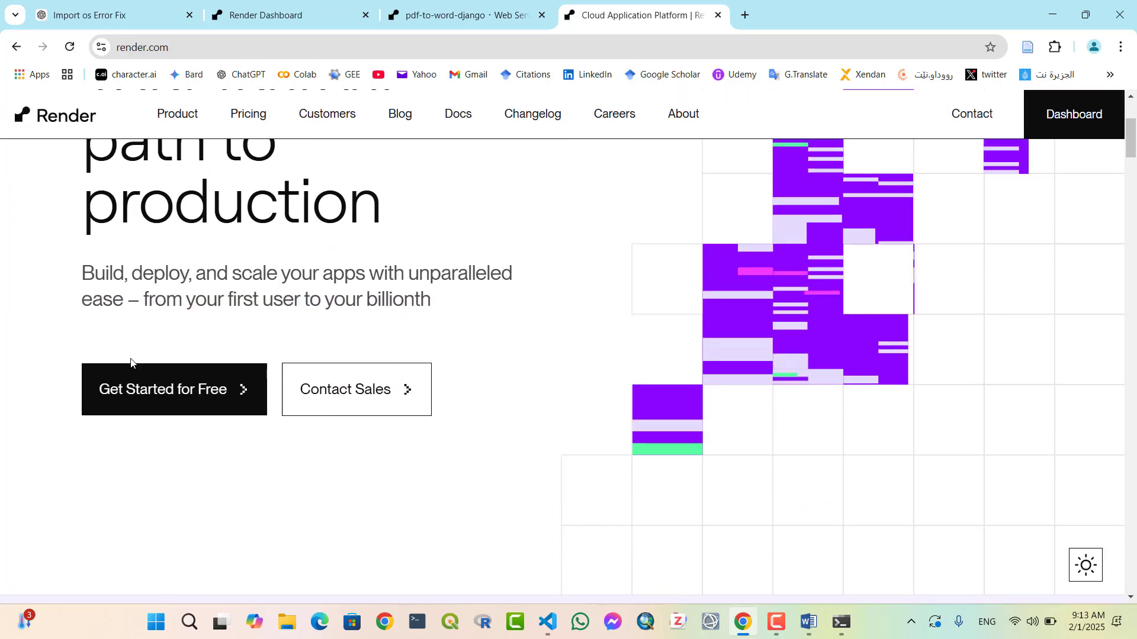
left_click(133, 384)
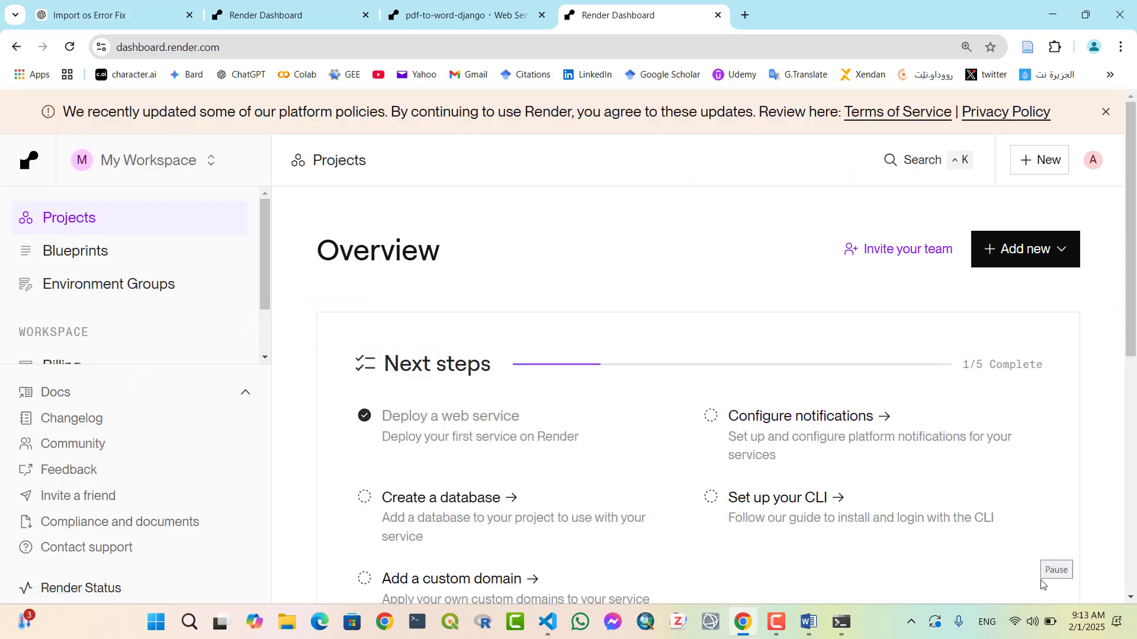
Step: Start a new Render Web Service using the pdf-to-word repository's HTTPS clone URL
left_click(1036, 160)
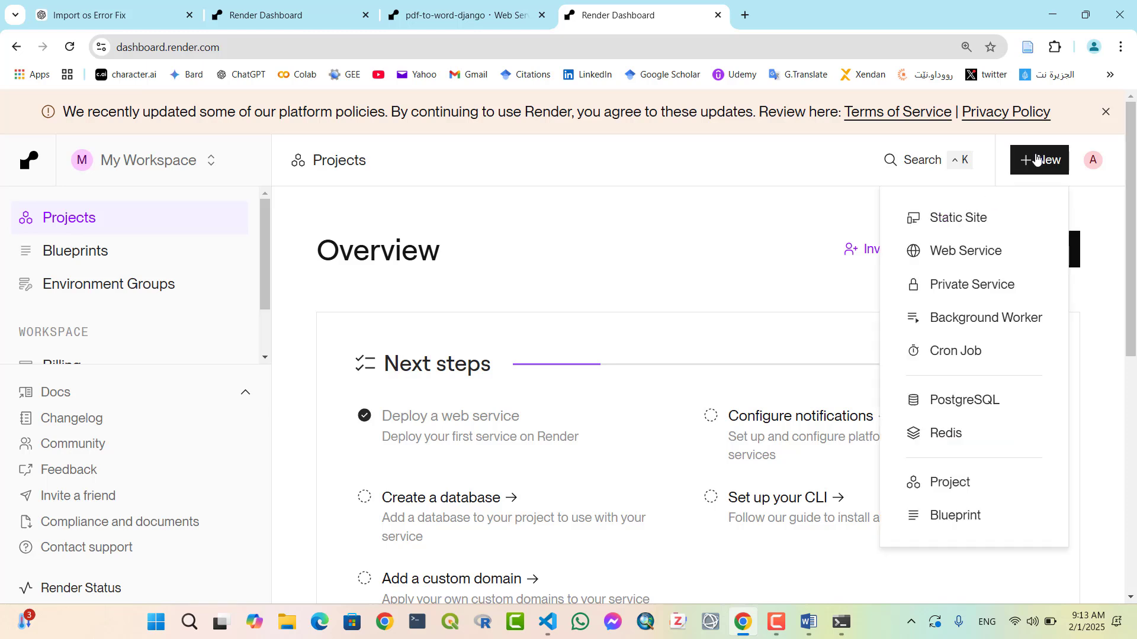
left_click(954, 254)
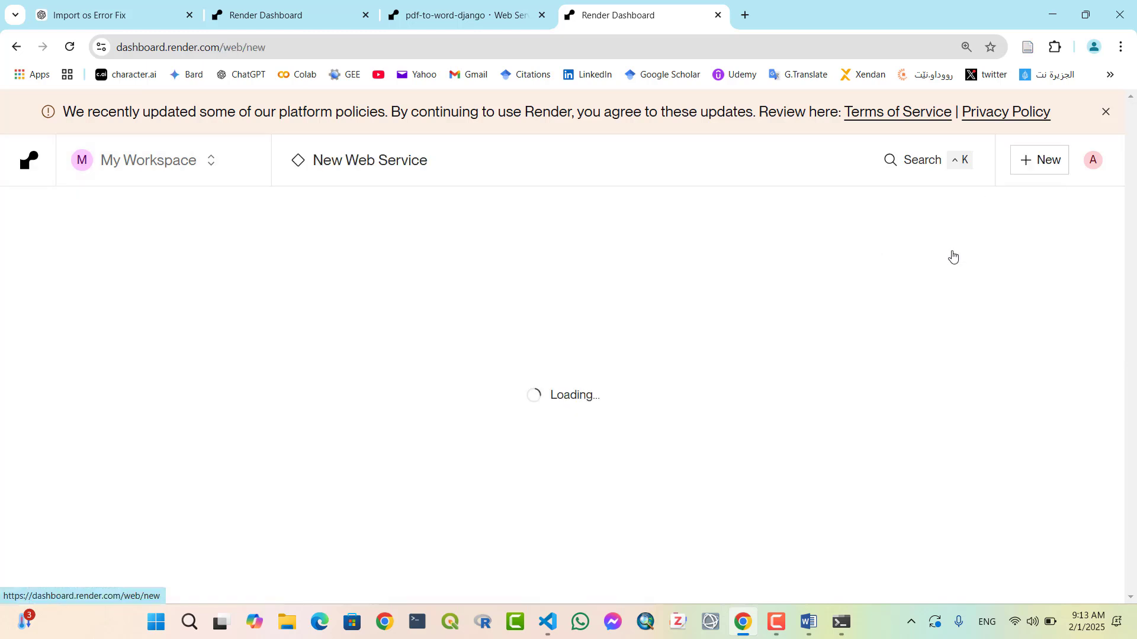
left_click(473, 9)
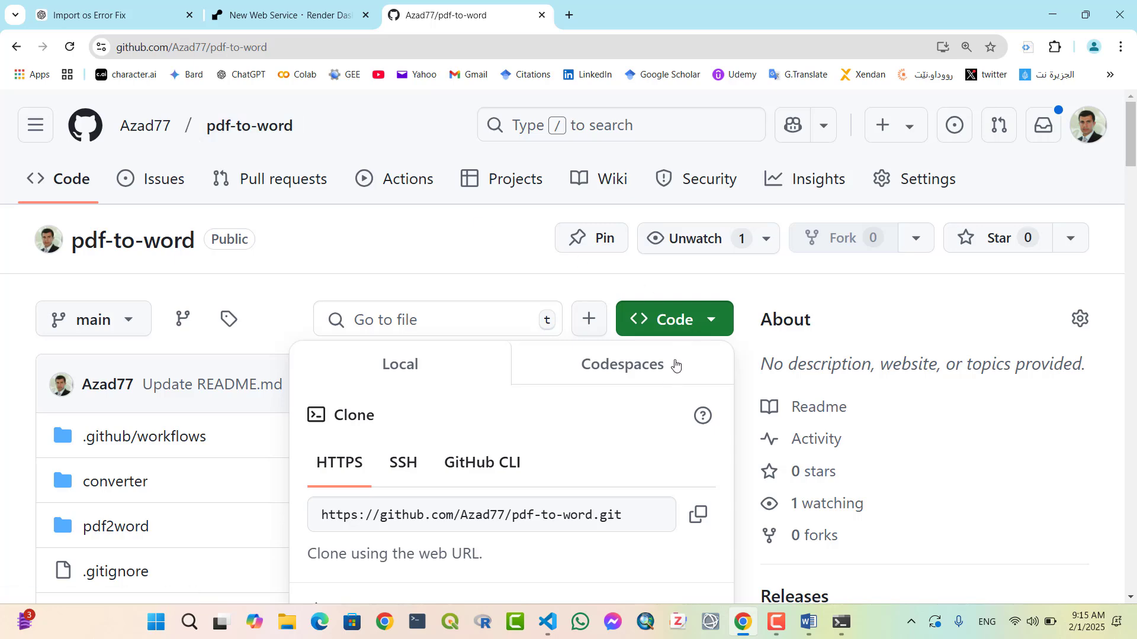
left_click(697, 515)
left_click(293, 15)
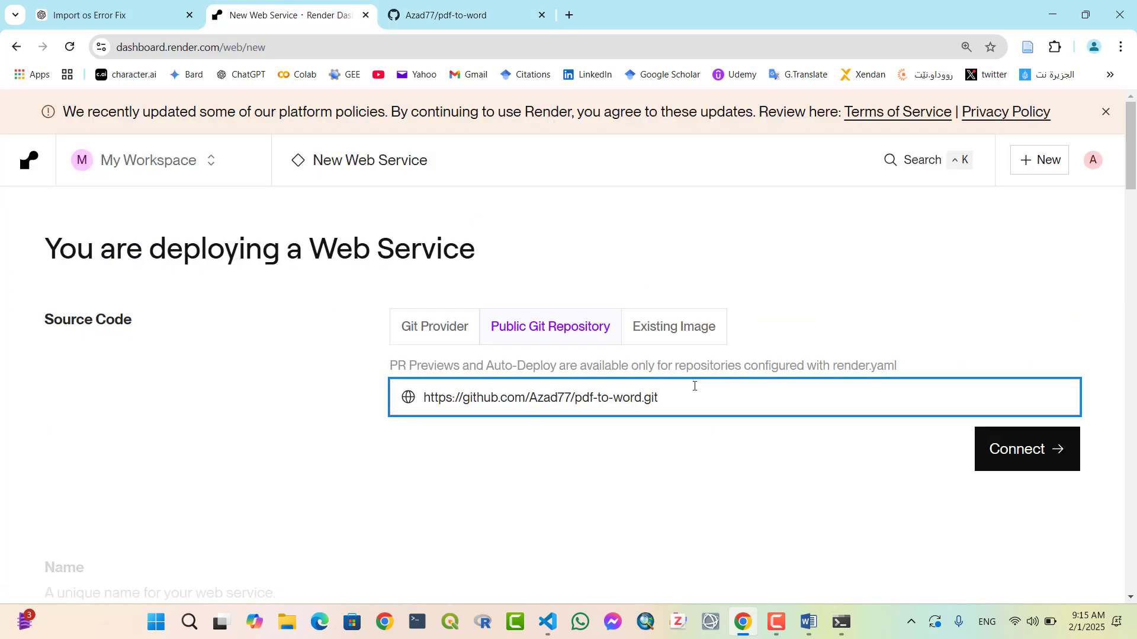
Step: Connect the public pdf-to-word repo, check build and start commands, and choose Free
left_click(1014, 449)
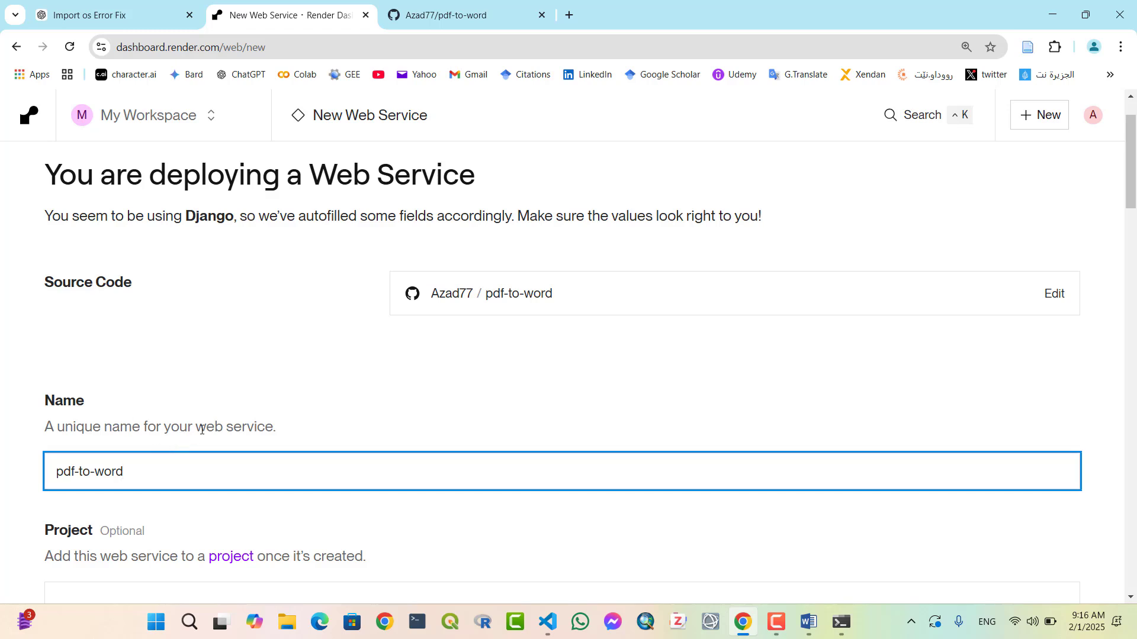
scroll(200, 429, "down", 1)
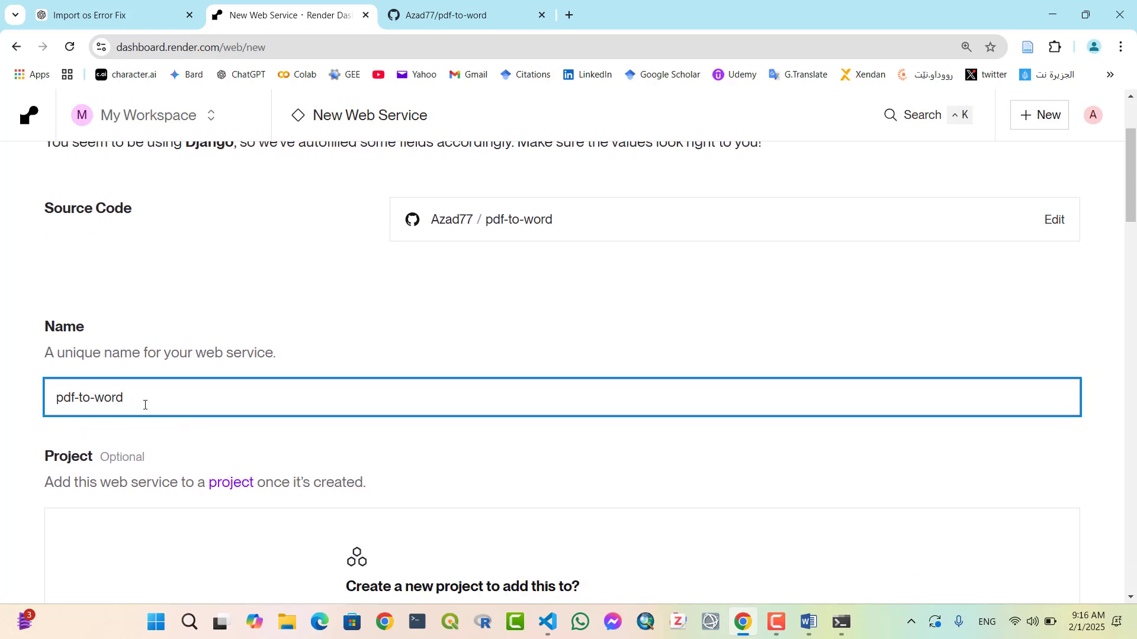
scroll(145, 405, "down", 2)
scroll(238, 341, "down", 4)
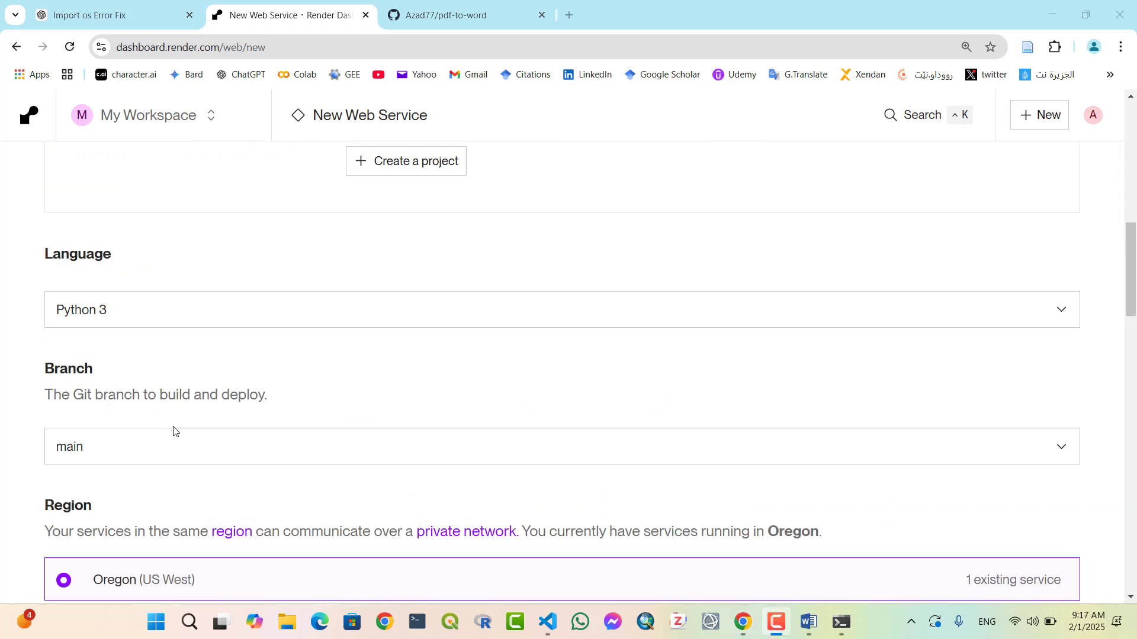
scroll(174, 432, "down", 2)
scroll(205, 387, "down", 2)
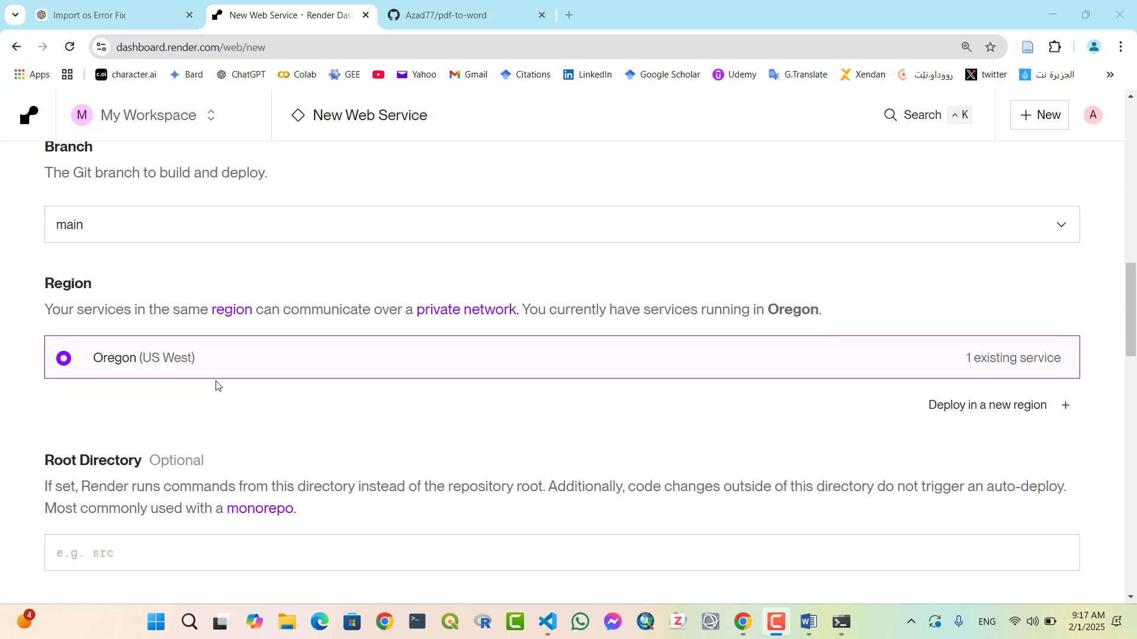
scroll(214, 386, "down", 4)
left_click(306, 387)
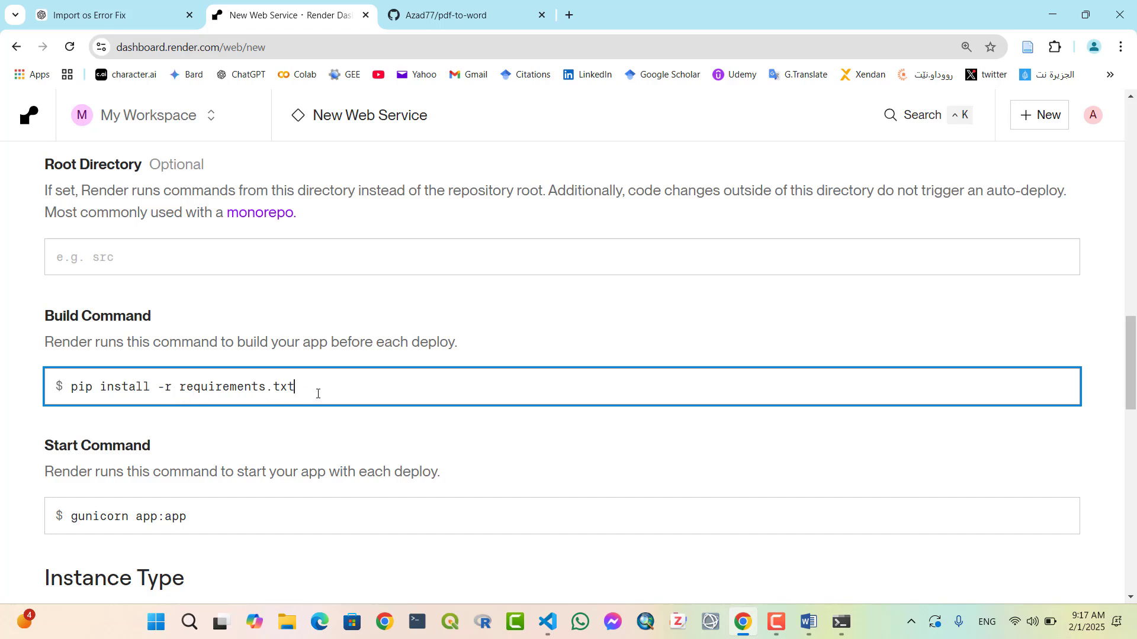
scroll(317, 394, "down", 1)
scroll(317, 393, "down", 1)
scroll(316, 393, "down", 2)
left_click(317, 369)
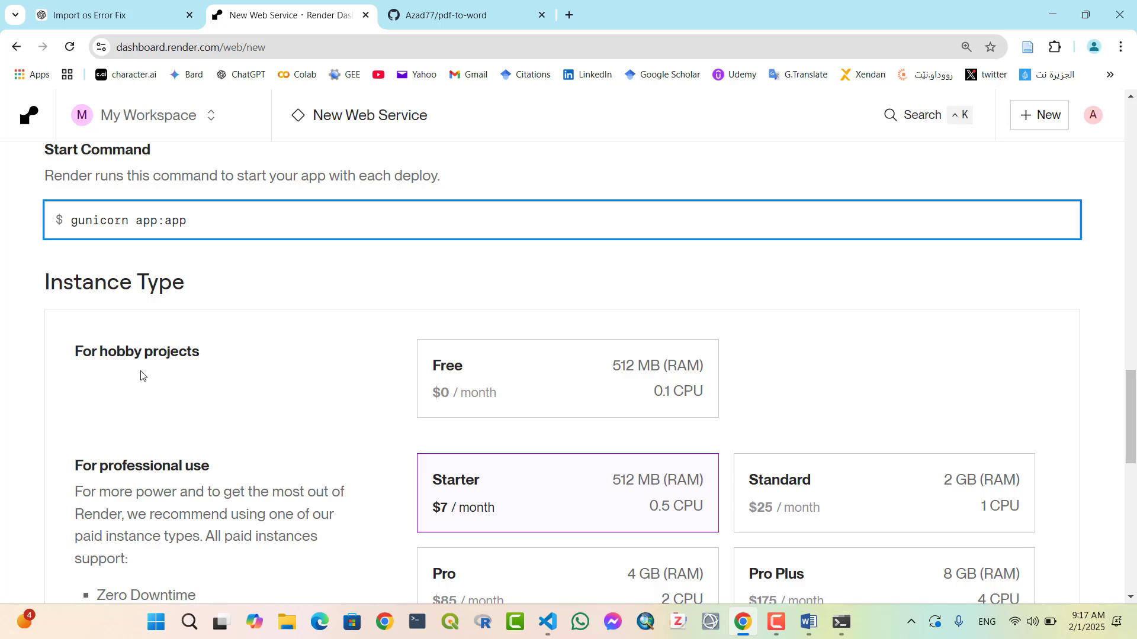
scroll(140, 376, "down", 2)
scroll(622, 257, "up", 1)
left_click(463, 316)
left_click(561, 318)
scroll(675, 329, "down", 5)
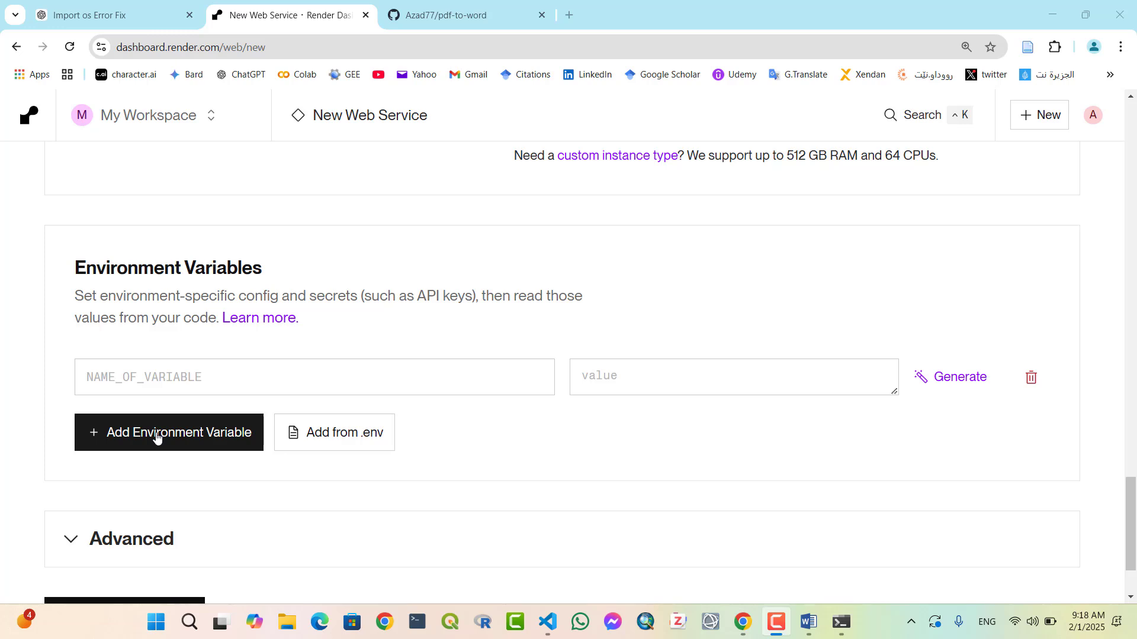
Step: Add a SECRET_KEY environment variable with a generated random value
left_click(156, 435)
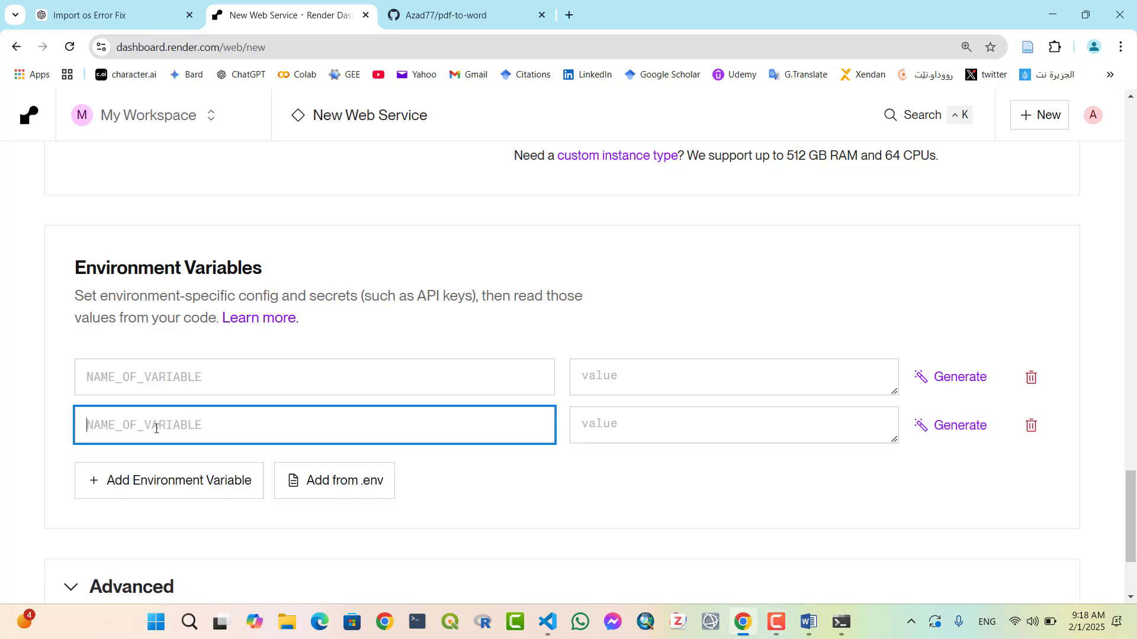
left_click(160, 377)
type("SECR")
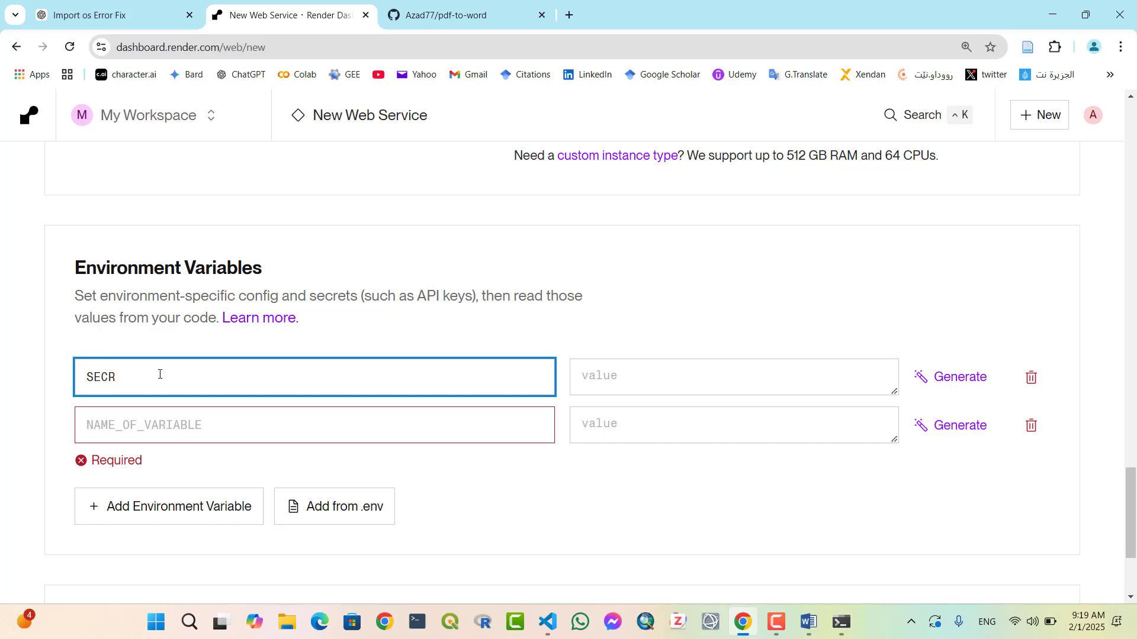
type("ET_KEY")
left_click(630, 376)
left_click(952, 377)
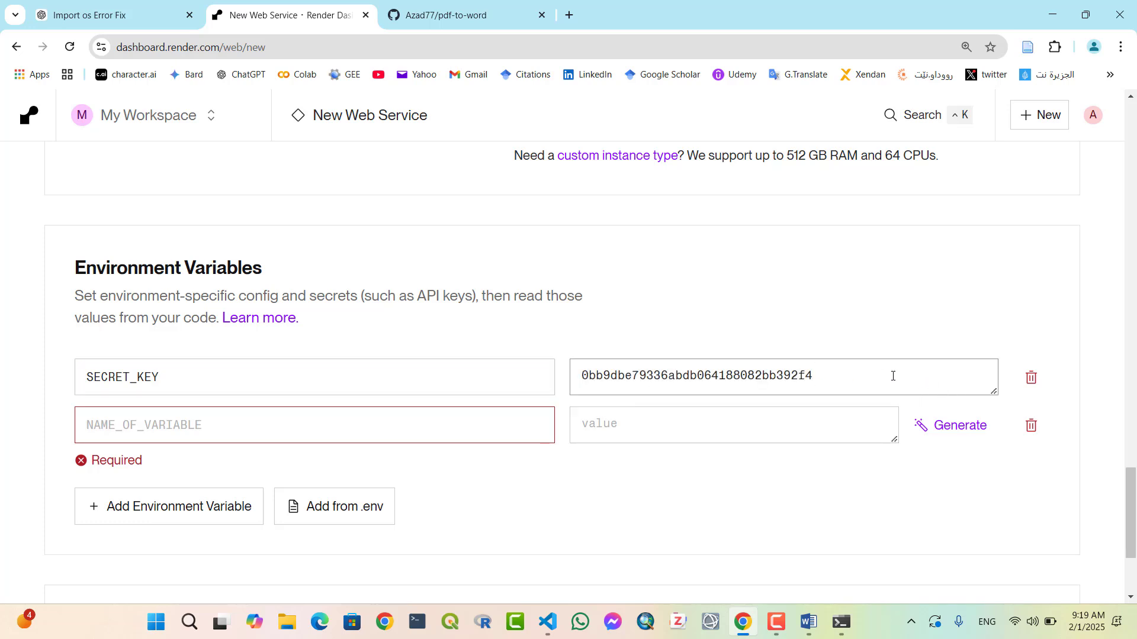
left_click(140, 434)
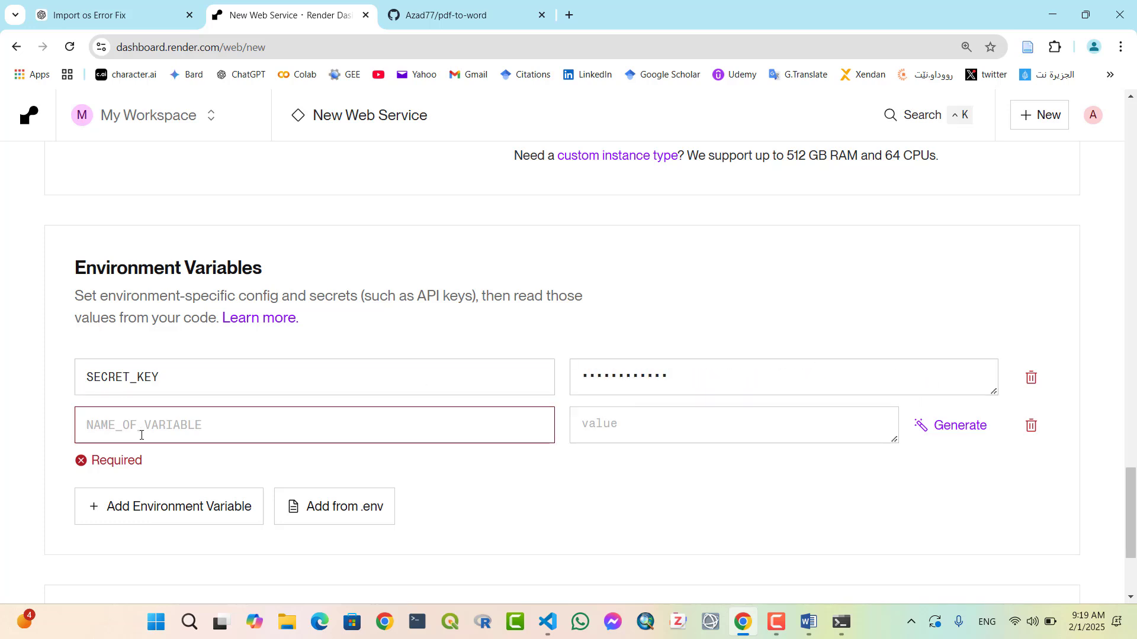
Step: Add a DEBUG environment variable set to False
left_click(130, 422)
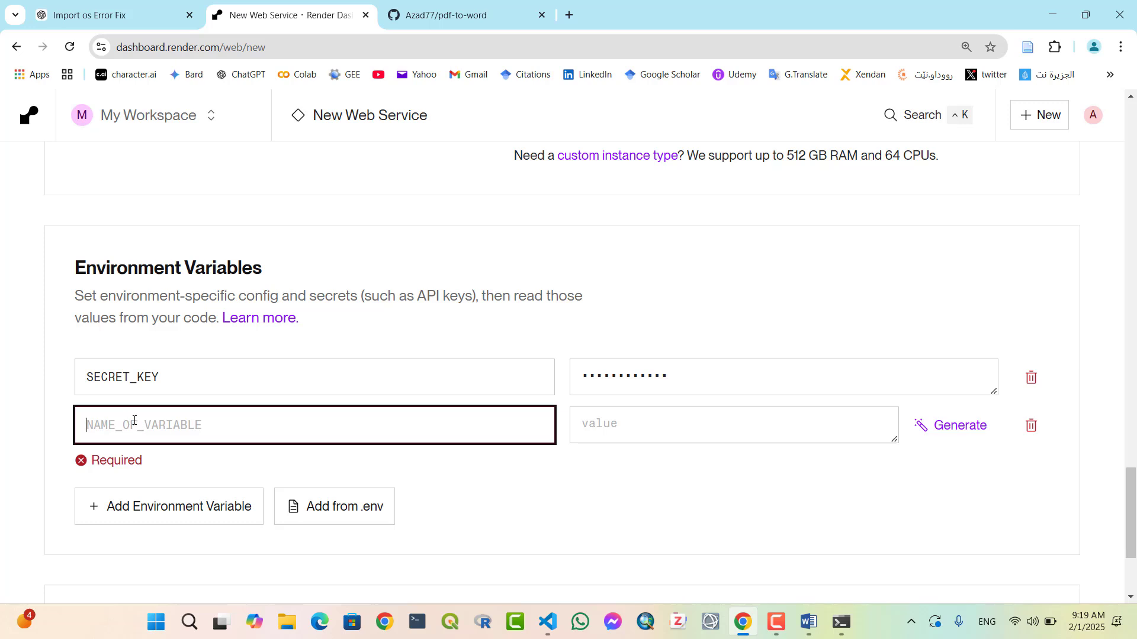
type("DE")
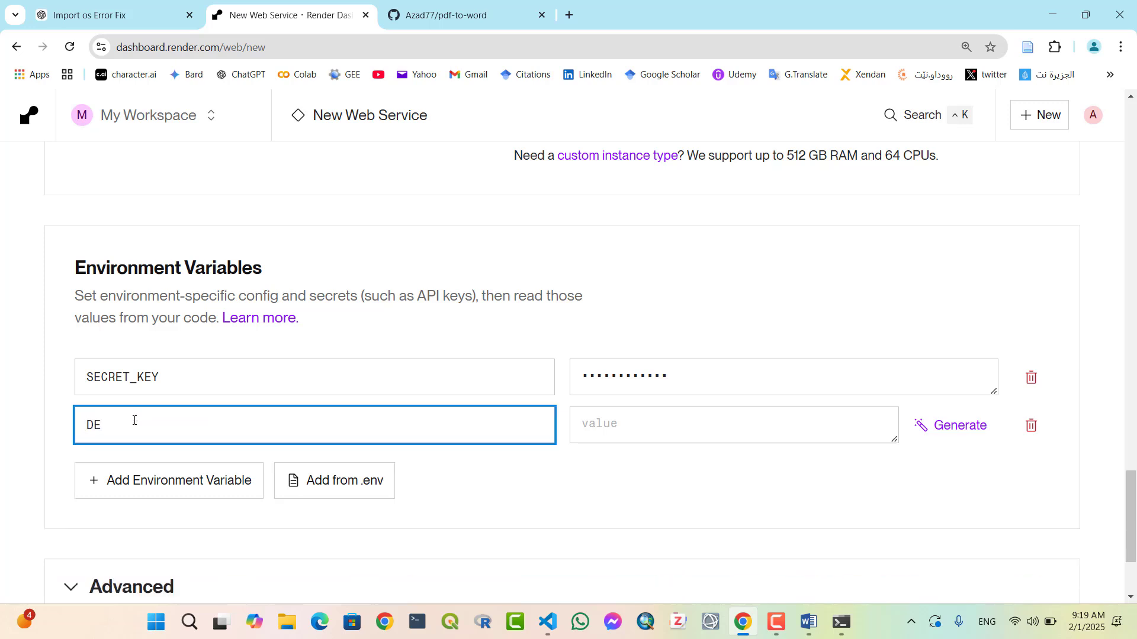
type("BUG")
key("Tab")
type("False")
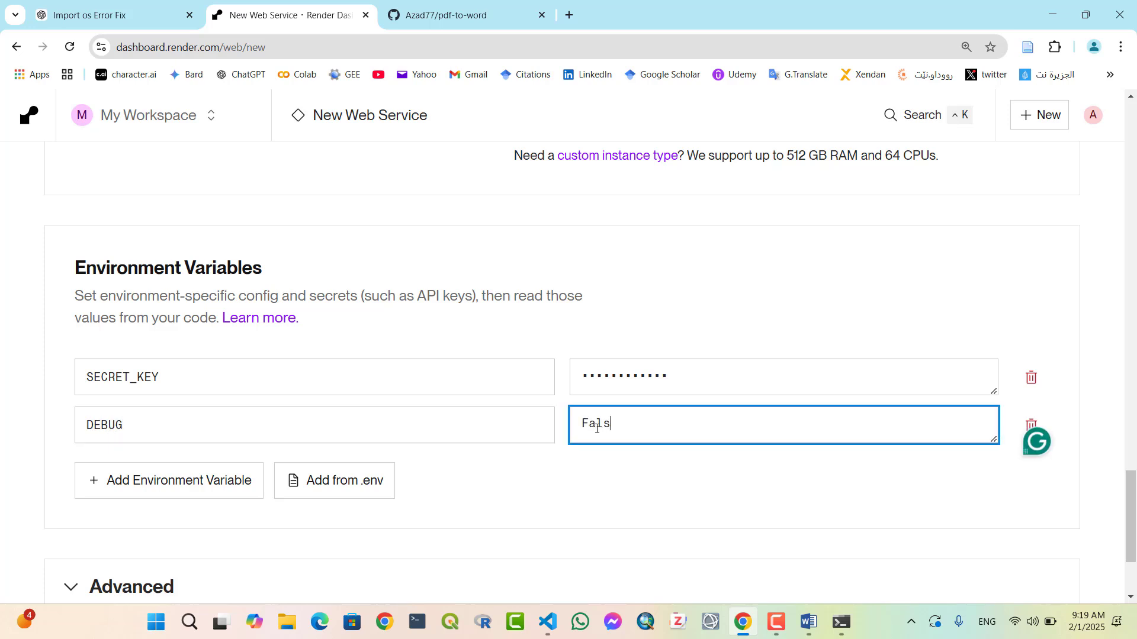
left_click(548, 492)
scroll(548, 492, "down", 2)
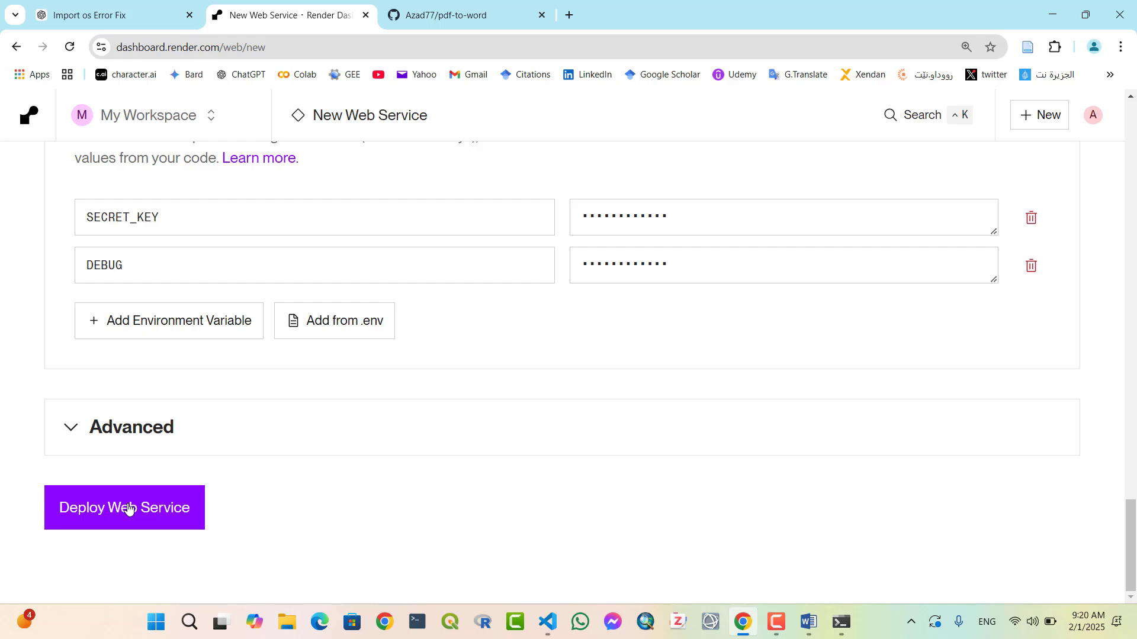
Step: Deploy the pdf-to-word service and read the logs' ModuleNotFoundError: No module named 'app'
left_click(129, 508)
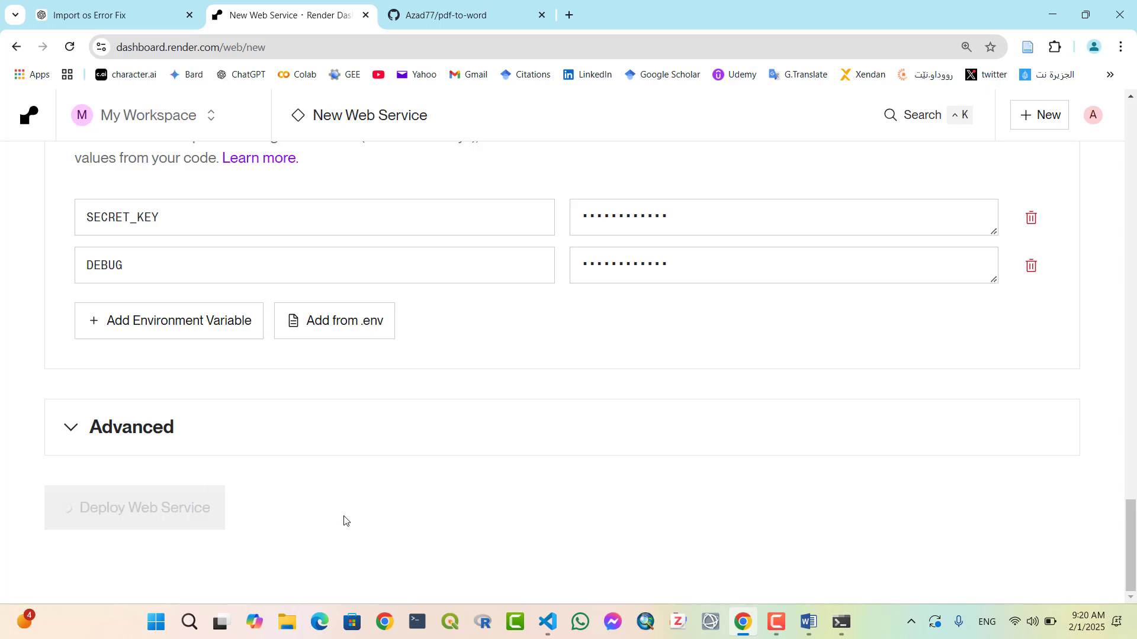
scroll(559, 497, "down", 2)
scroll(564, 489, "down", 1)
scroll(563, 486, "down", 2)
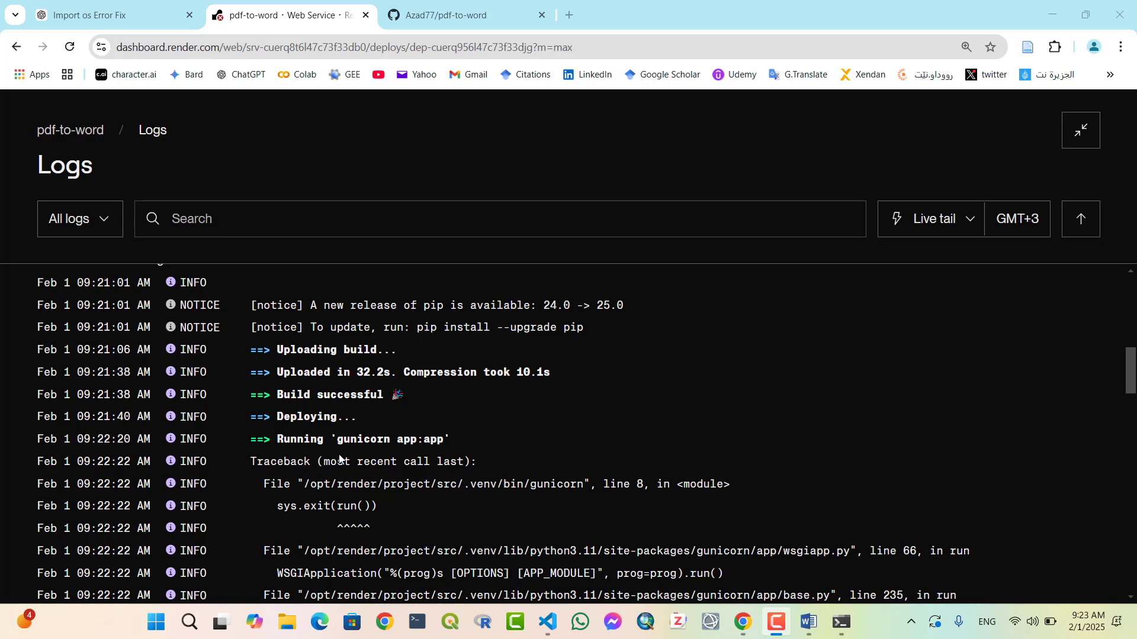
scroll(340, 459, "down", 1)
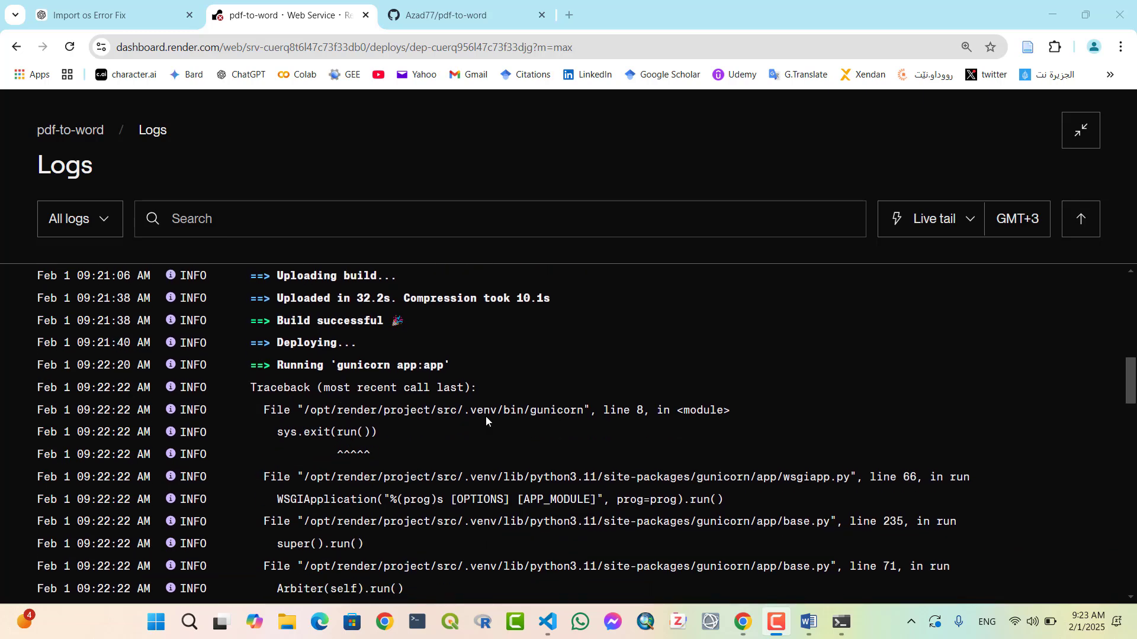
scroll(340, 460, "down", 3)
scroll(339, 459, "down", 3)
scroll(340, 459, "down", 3)
scroll(339, 459, "down", 3)
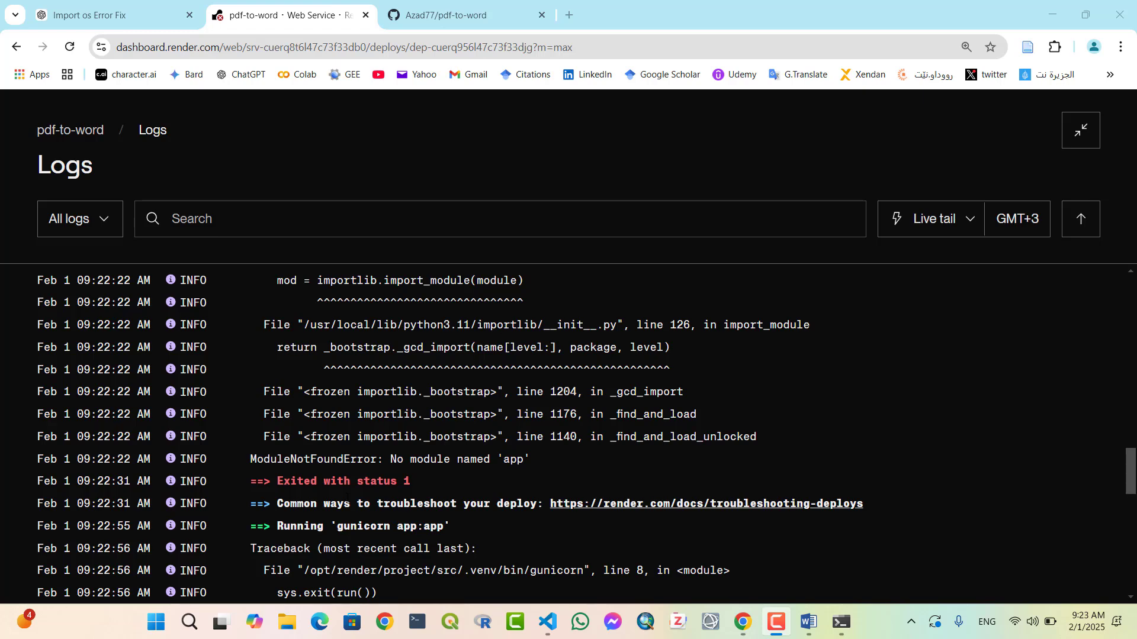
scroll(353, 496, "down", 2)
scroll(353, 496, "down", 2)
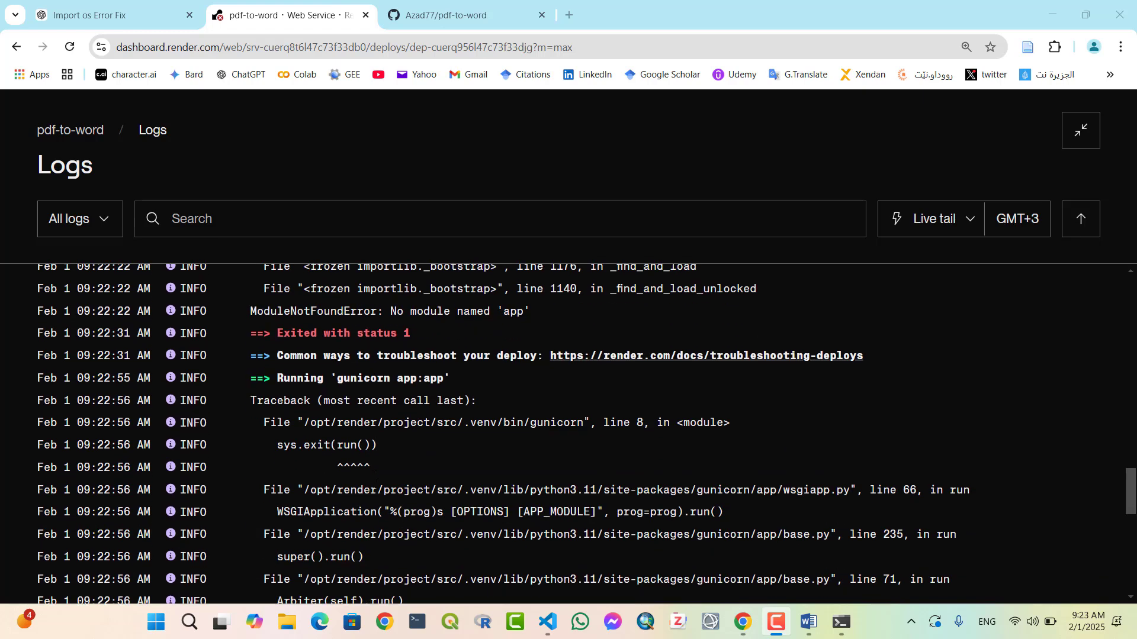
scroll(1051, 573, "down", 5)
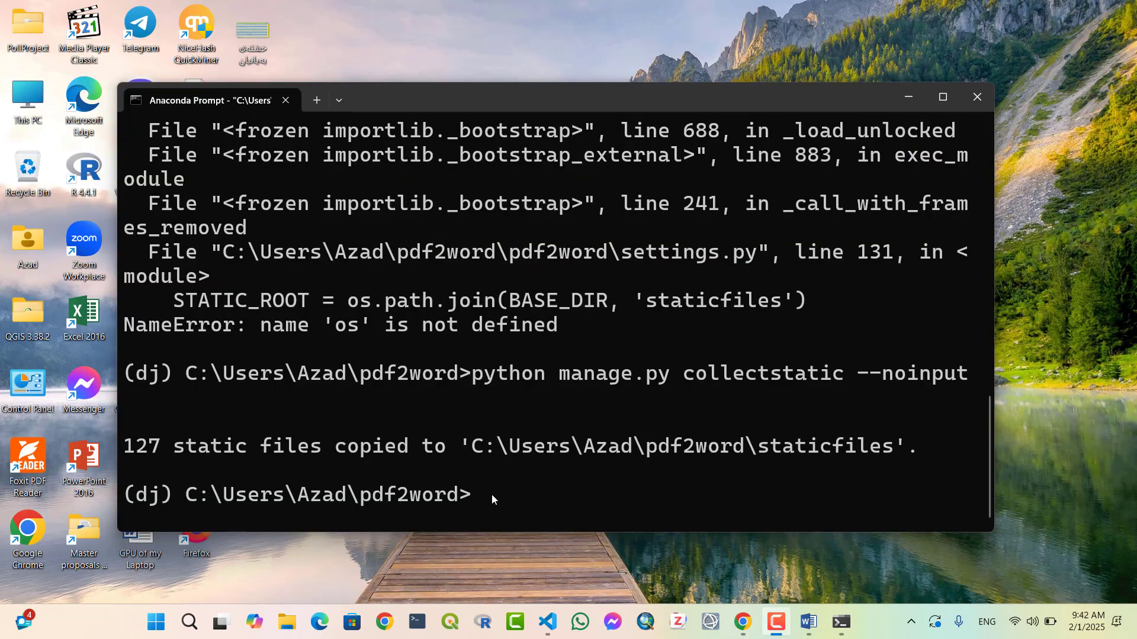
Step: Run git add, commit the render.yaml Gunicorn command fix, and push to origin main
left_click(492, 495)
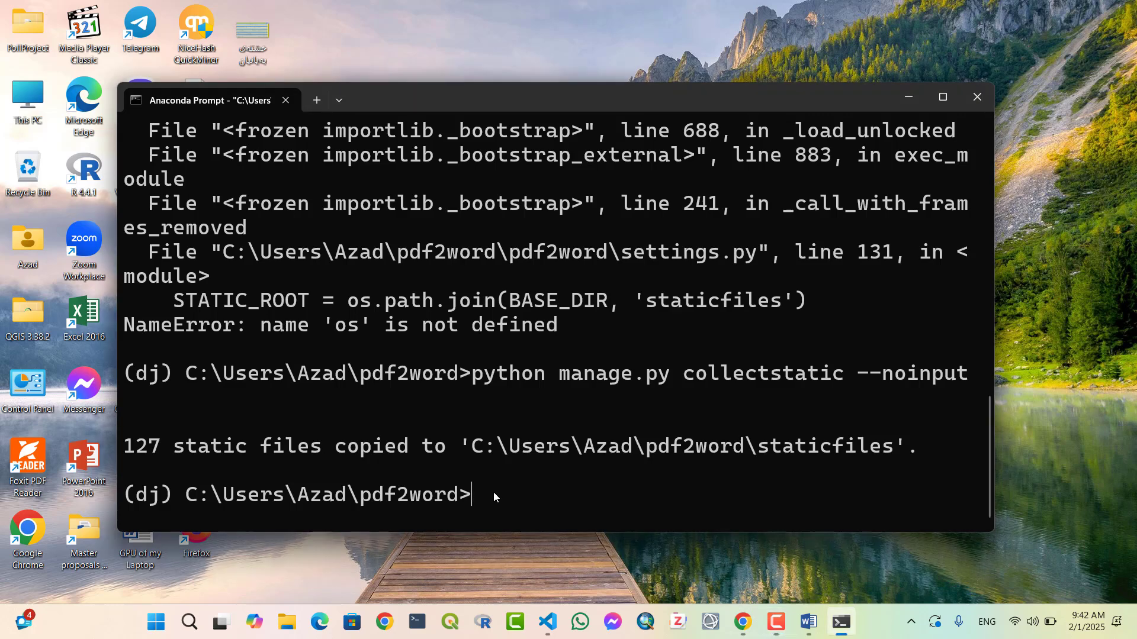
type("git add .")
key("Return")
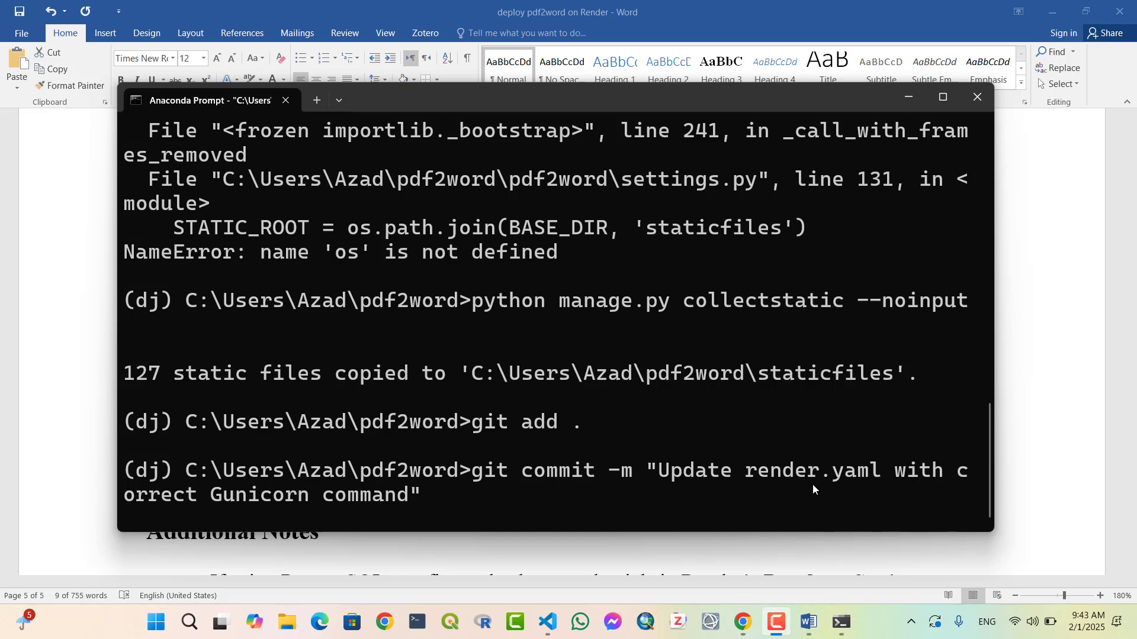
left_click(450, 498)
key("Return")
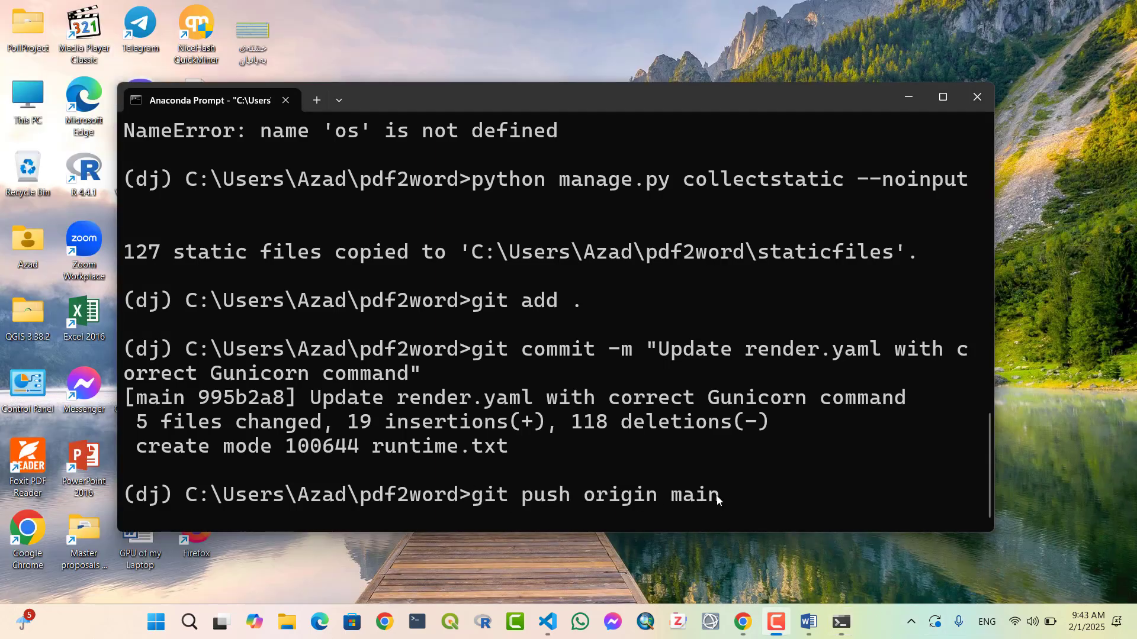
left_click(732, 496)
key("Return")
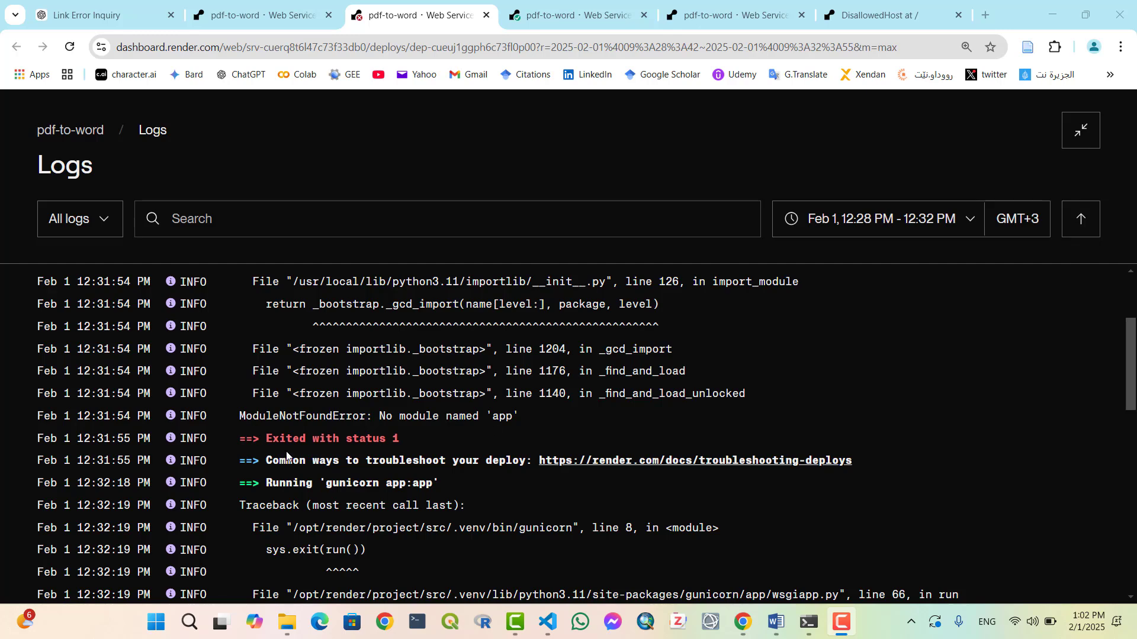
Step: Review the start command 'gunicorn pdf2word.wsgi:application' on pdf-to-word's Settings page in a new tab
left_click(1081, 130)
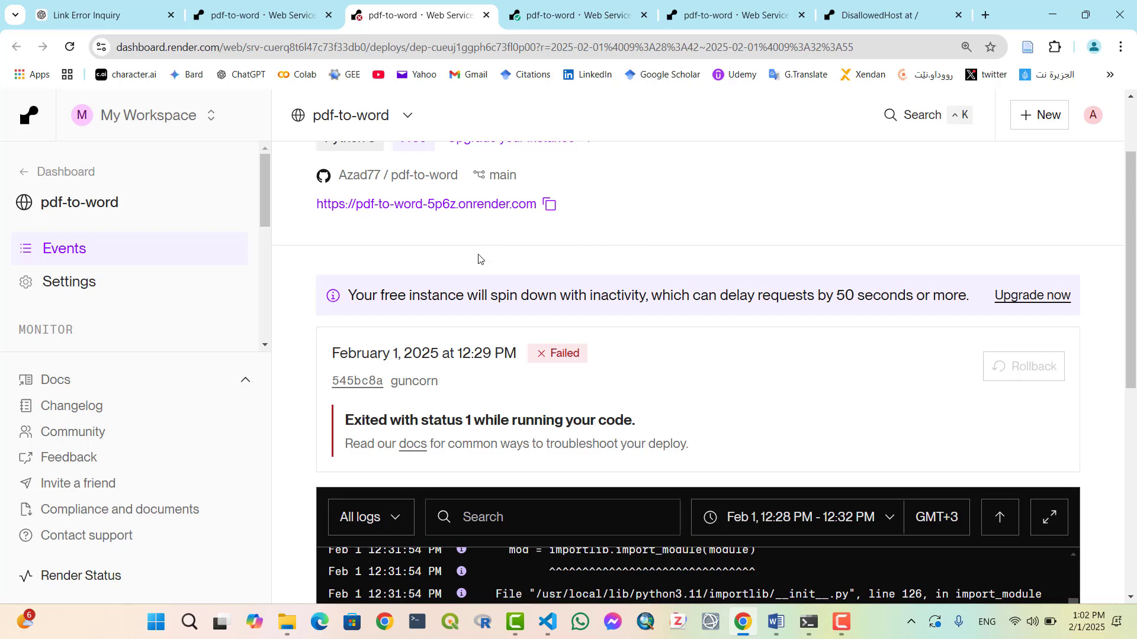
scroll(480, 263, "up", 3)
middle_click(68, 282)
left_click(491, 10)
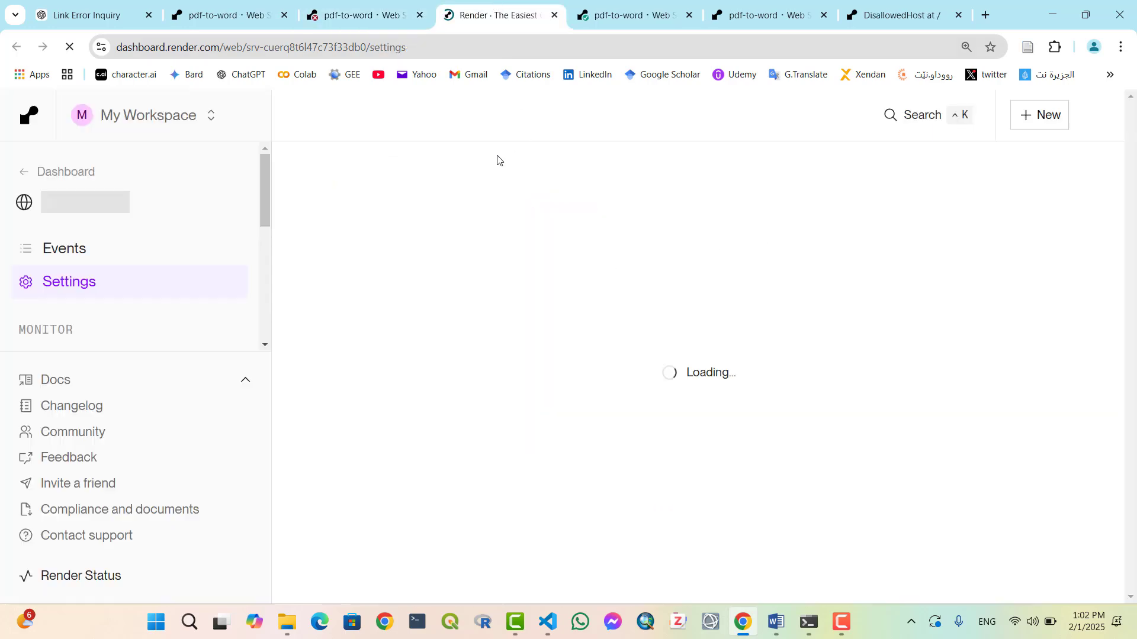
scroll(485, 293, "down", 10)
scroll(632, 244, "down", 5)
left_click_drag(631, 244, 377, 256)
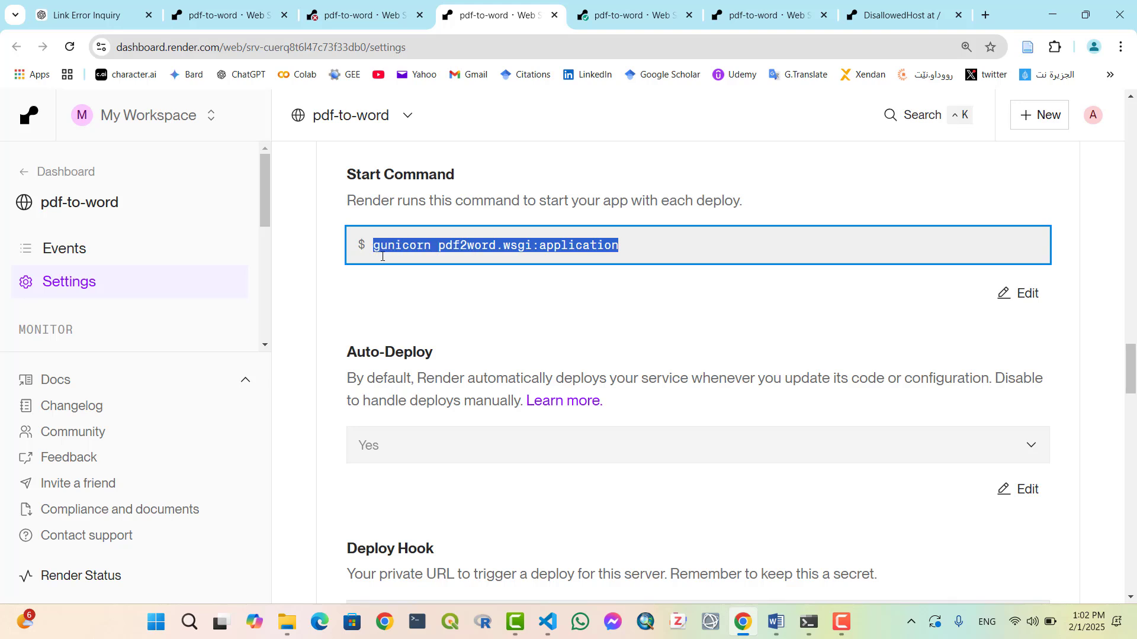
left_click(446, 247)
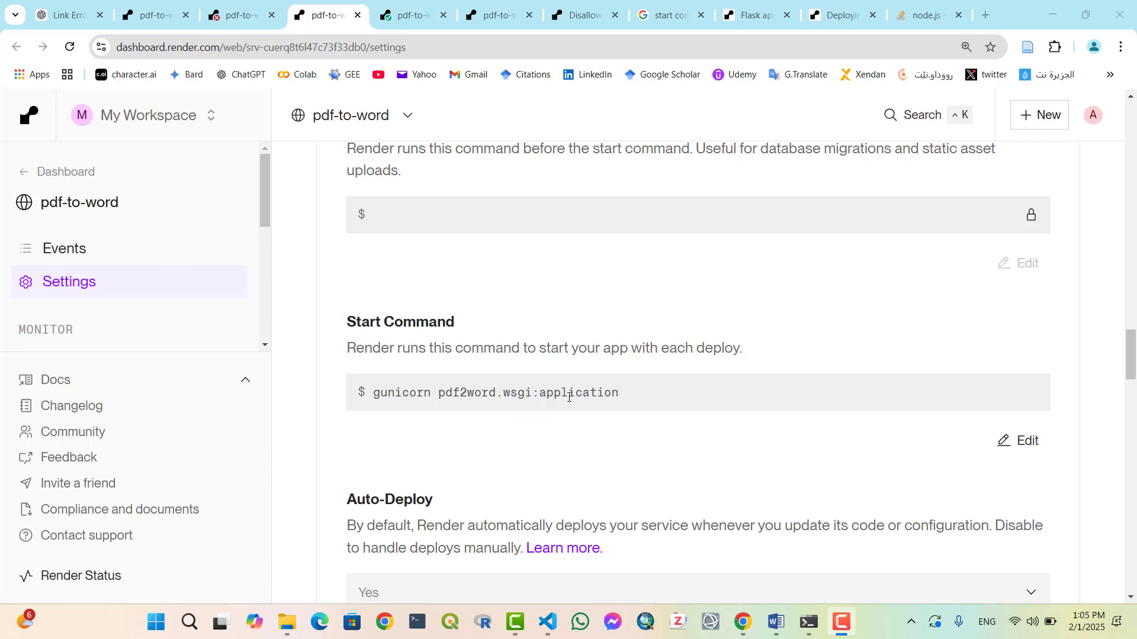
Step: Redeploy pdf-to-word with Clear build cache & deploy
left_click(411, 15)
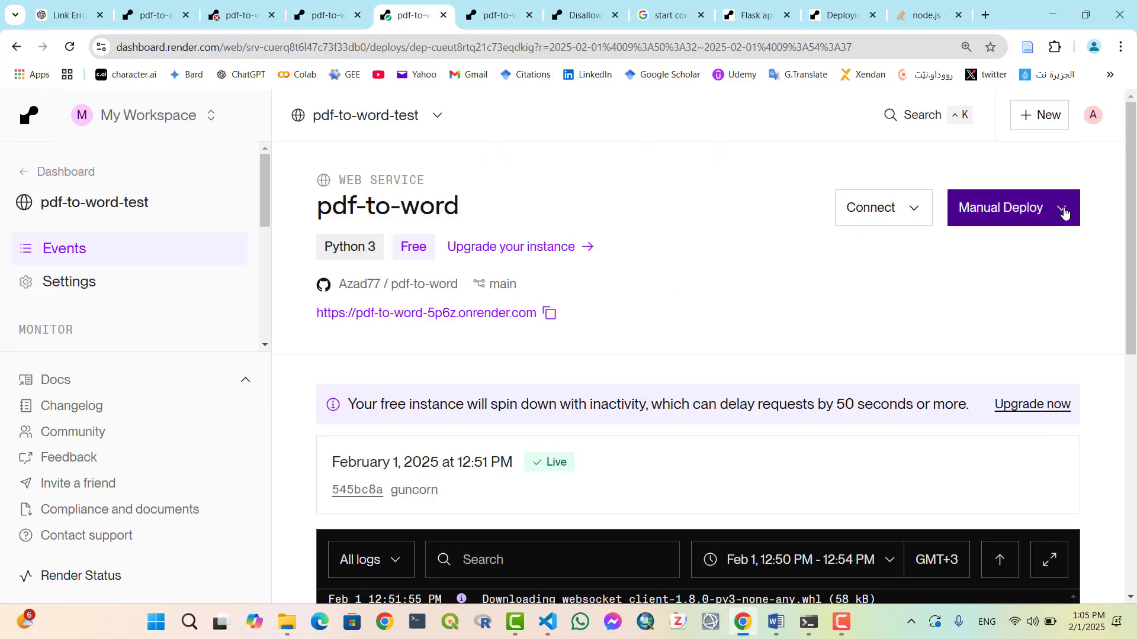
left_click(1064, 212)
left_click(944, 331)
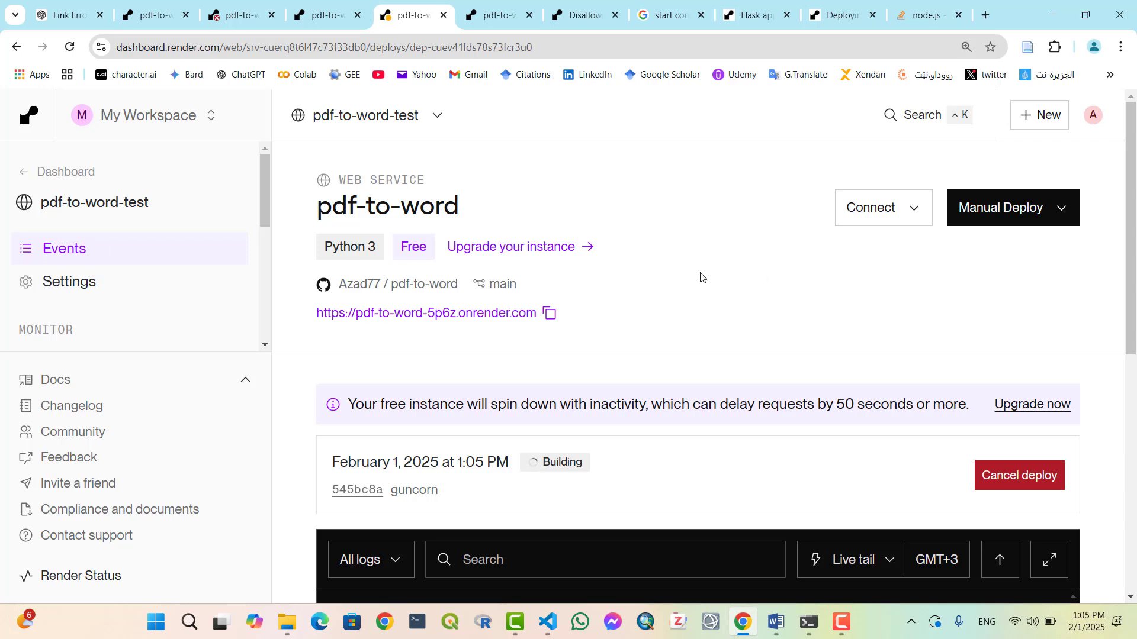
scroll(701, 278, "down", 3)
scroll(700, 278, "down", 3)
scroll(711, 258, "down", 2)
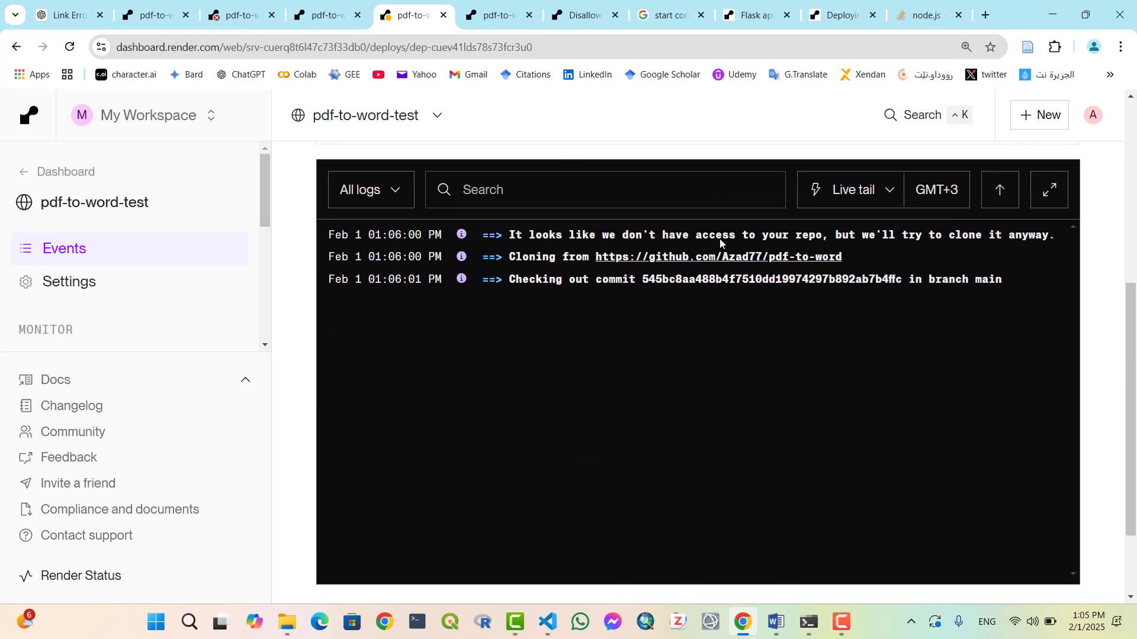
Step: Close the two search tabs, the old DisallowedHost tab and the duplicate service tab
left_click(872, 16)
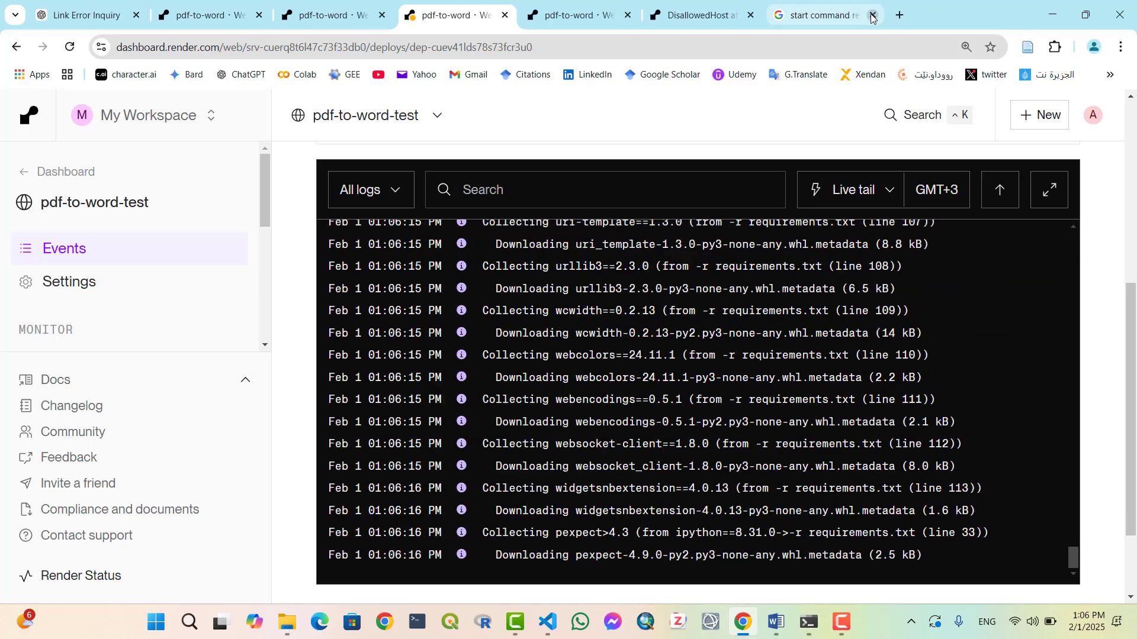
left_click(872, 16)
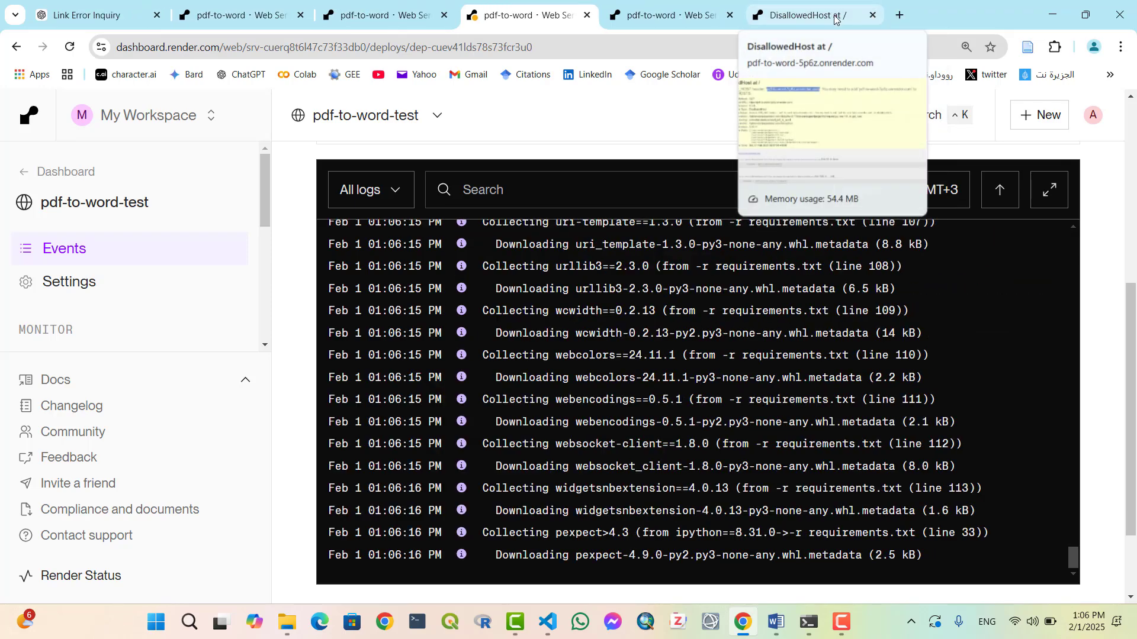
left_click(871, 16)
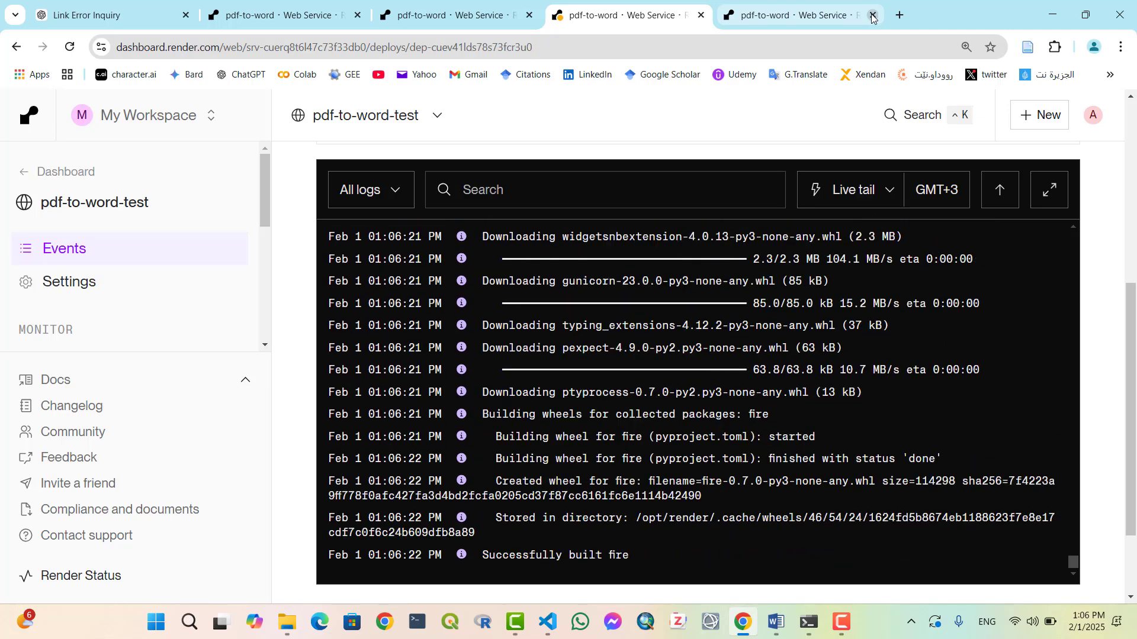
left_click(872, 16)
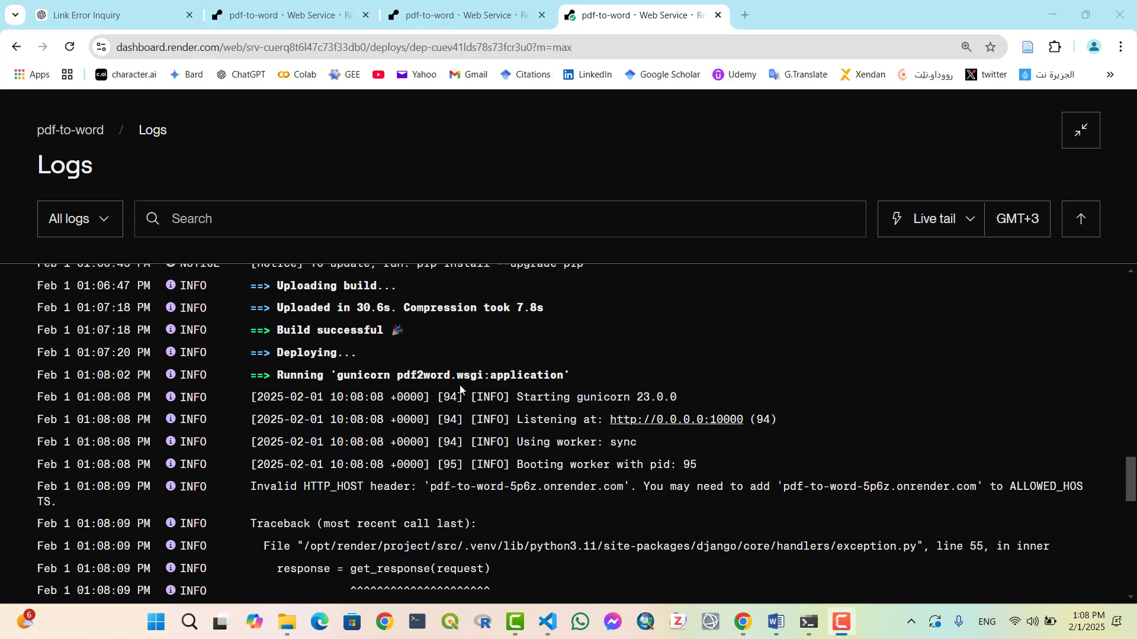
scroll(461, 389, "down", 3)
scroll(461, 389, "down", 4)
scroll(462, 390, "down", 4)
scroll(461, 390, "down", 2)
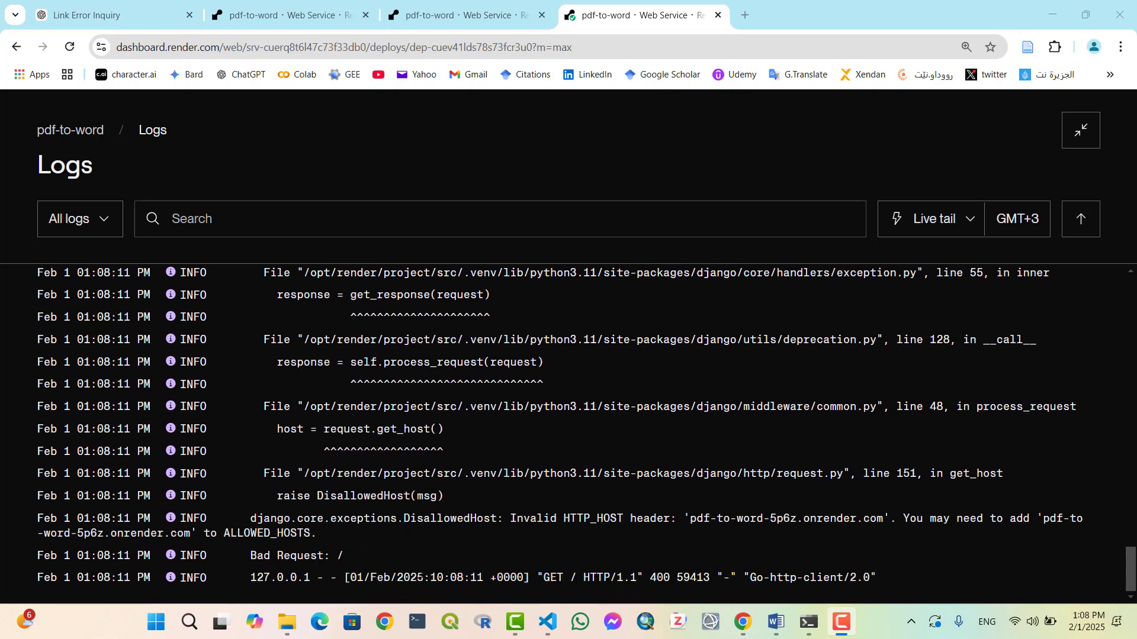
Step: Open pdf-to-word-5p6z.onrender.com in a new tab and select its Request URL
left_click(1081, 129)
left_click(432, 271)
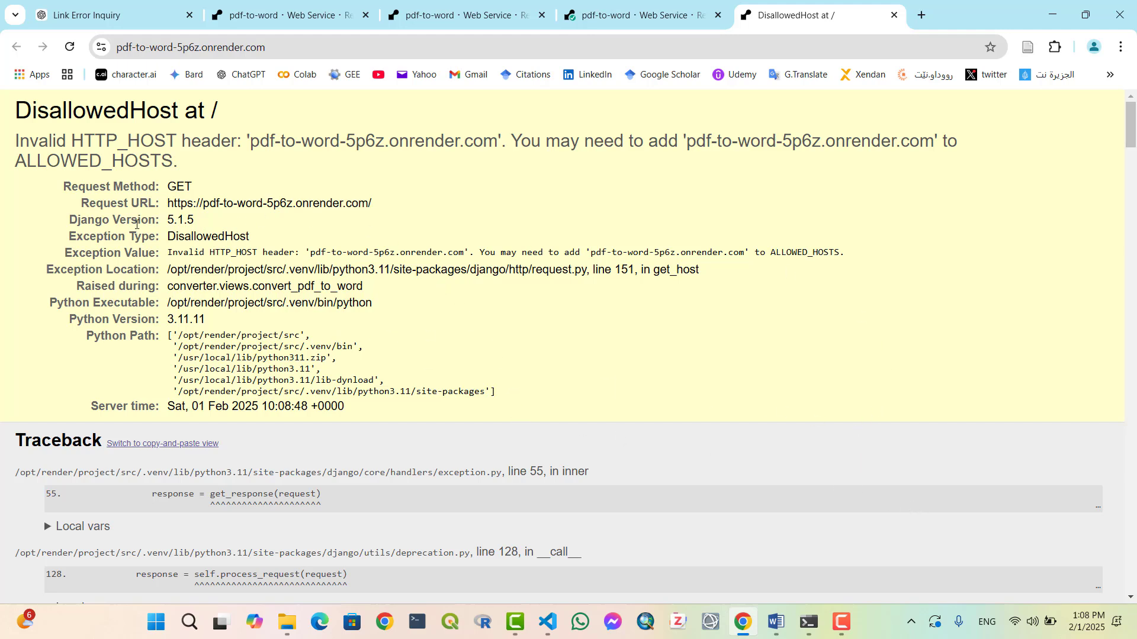
left_click_drag(166, 204, 385, 207)
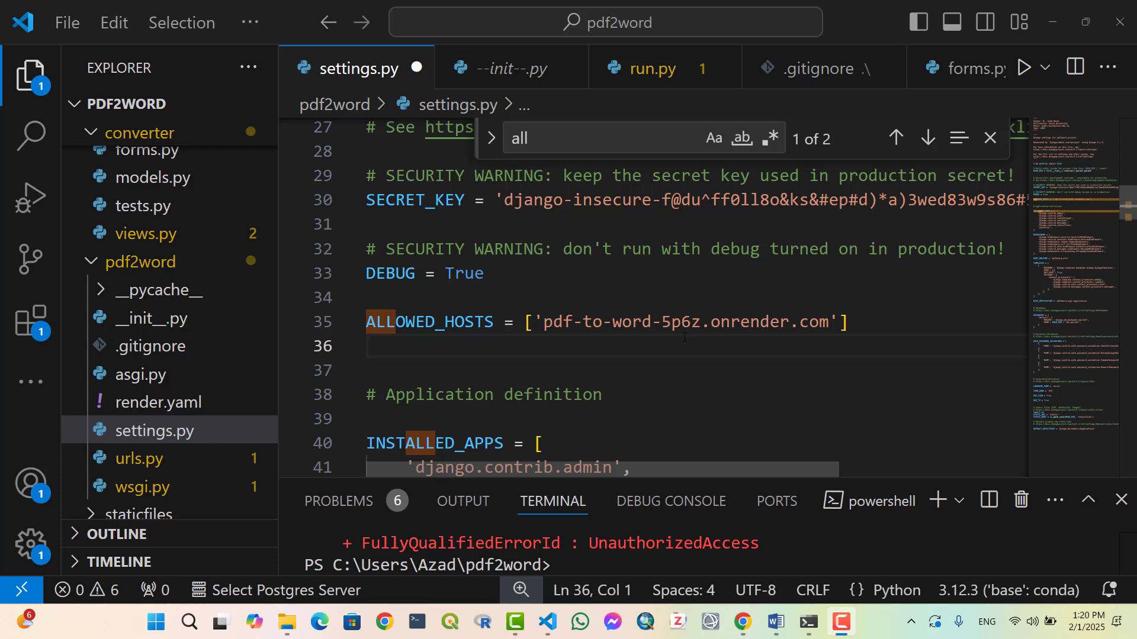
Step: Save settings.py with ALLOWED_HOSTS set to ['pdf-to-word-5p6z.onrender.com']
left_click(594, 374)
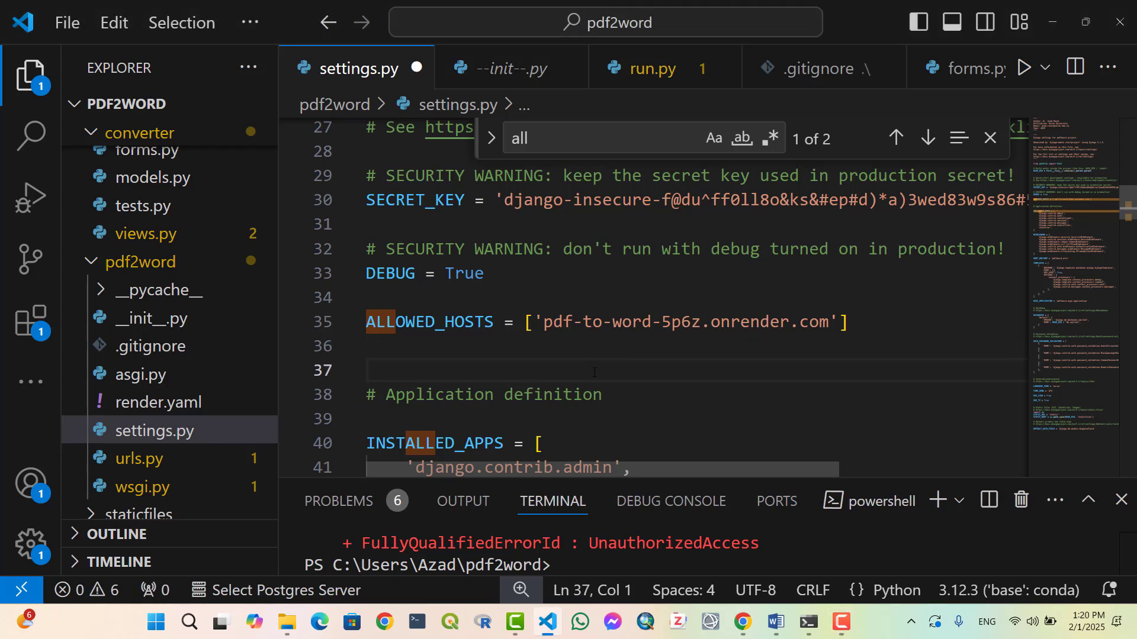
key("ctrl+s")
scroll(594, 374, "down", 1)
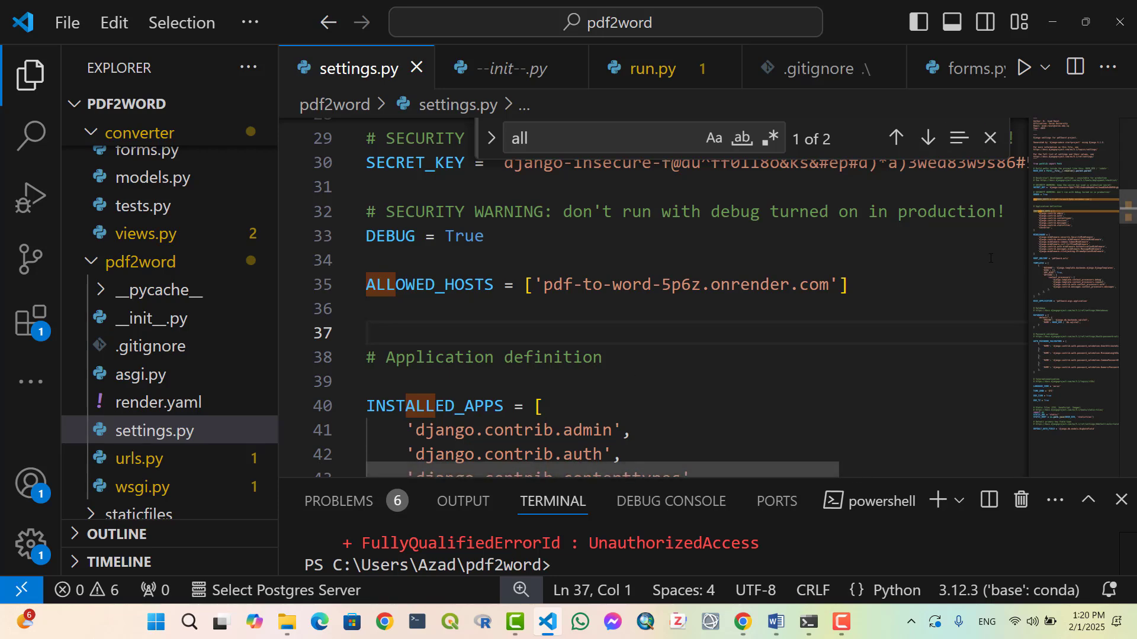
Step: Rerun git add, git commit -m "Update settings" and git push origin main from history
left_click(811, 625)
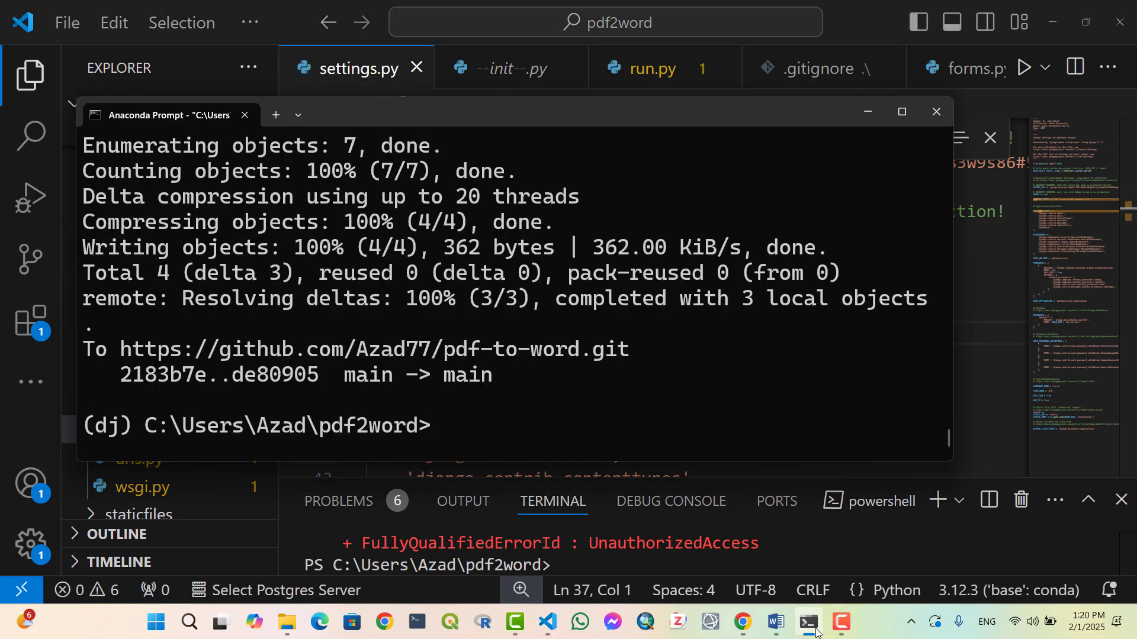
key("Up")
key("Up")
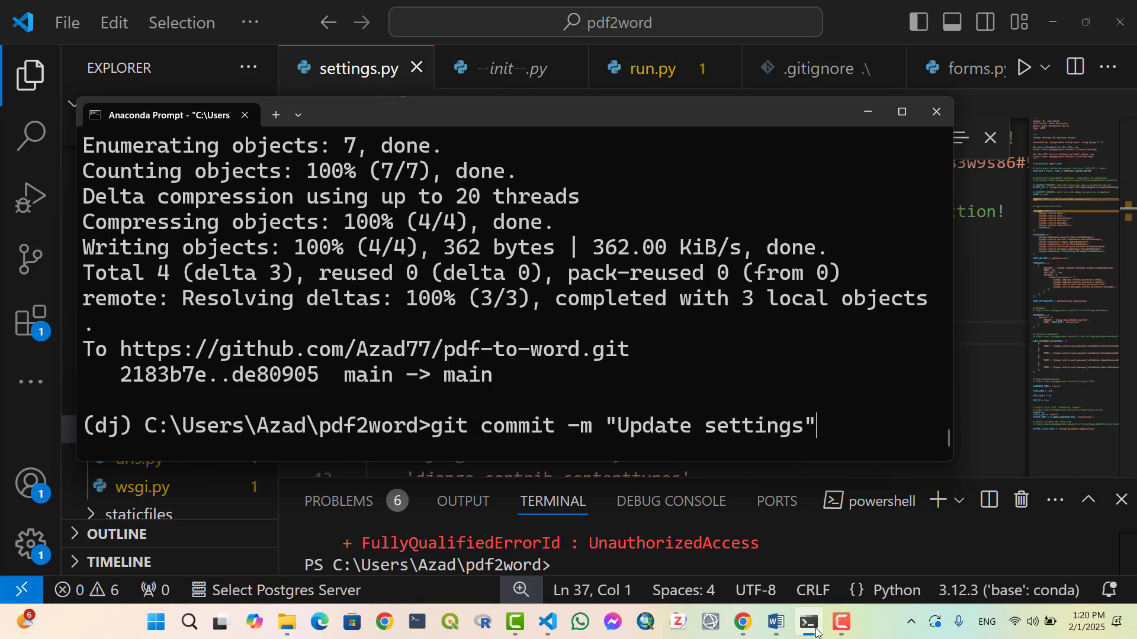
key("Up")
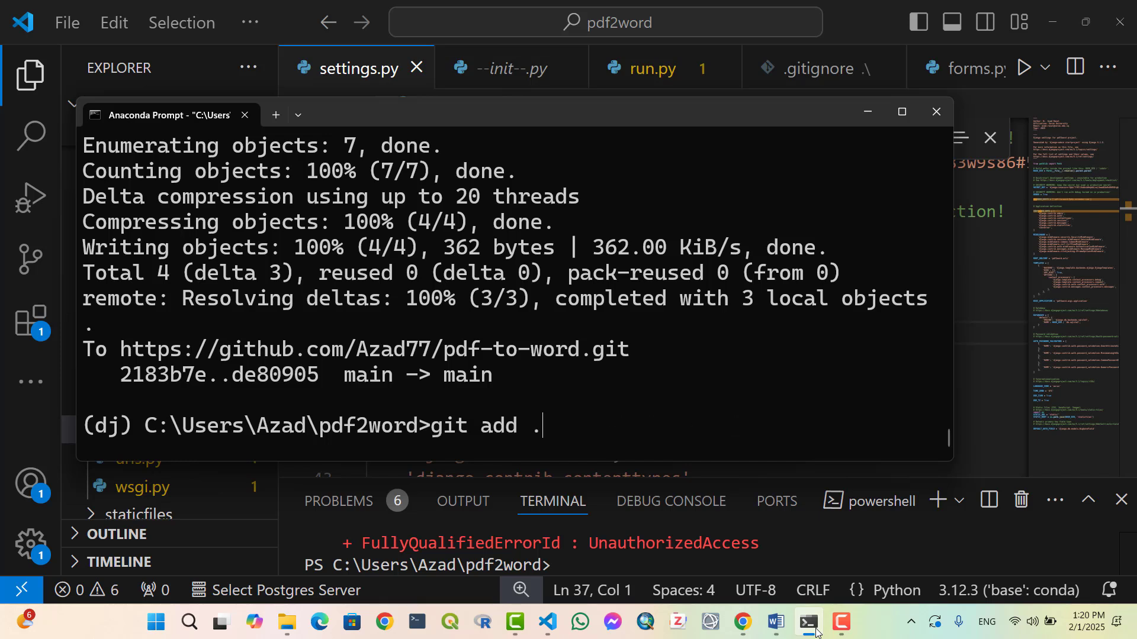
key("Return")
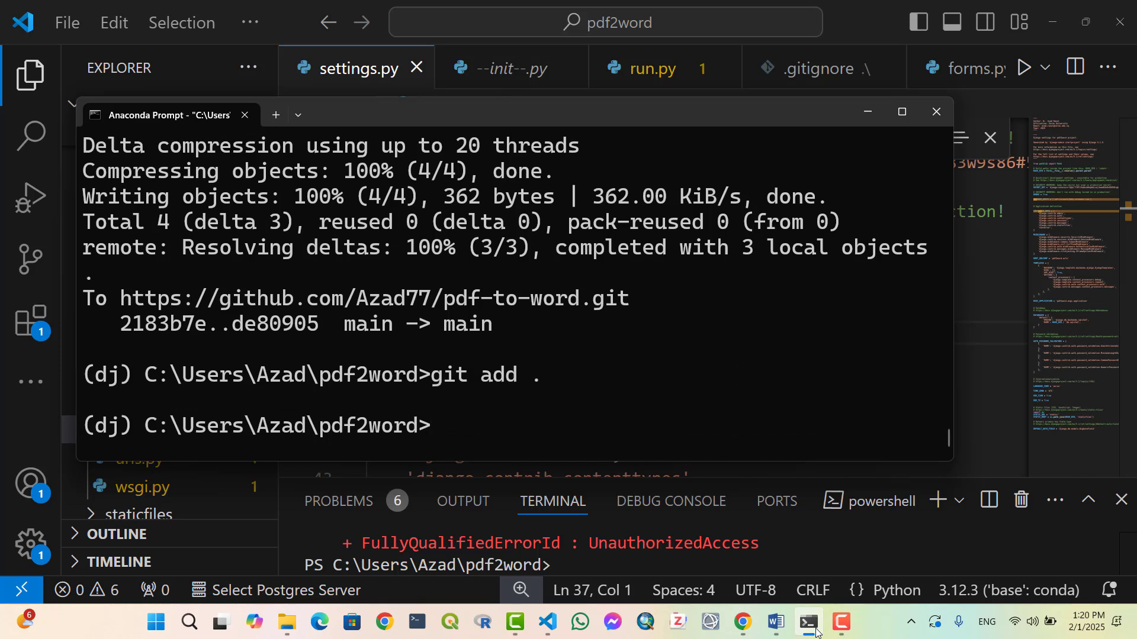
key("Up")
key("Up")
key("Up")
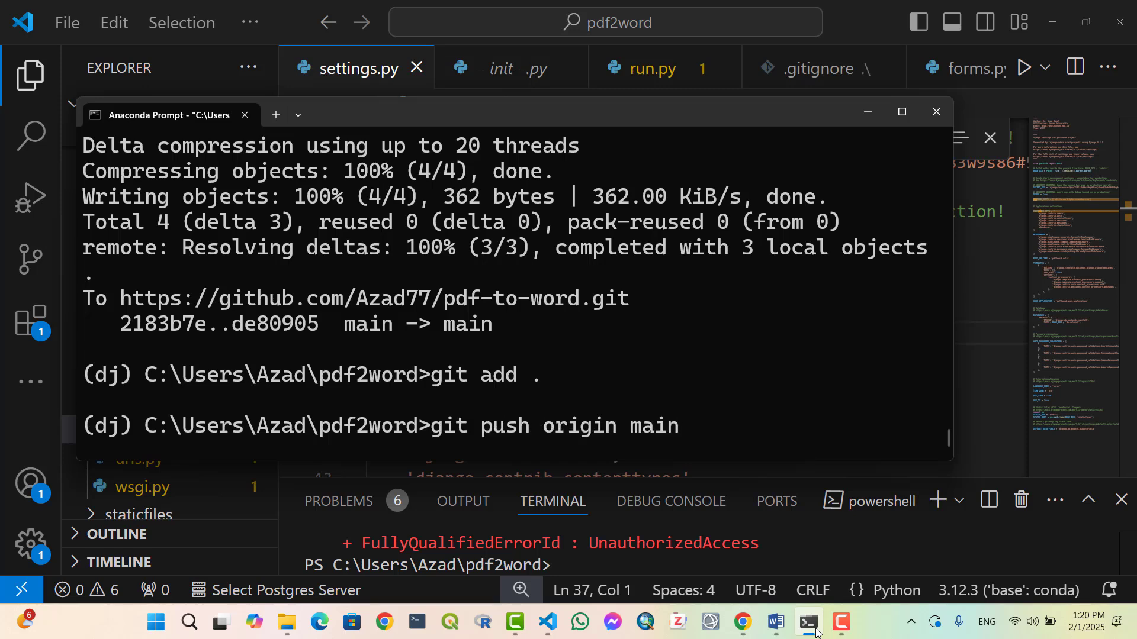
key("Up")
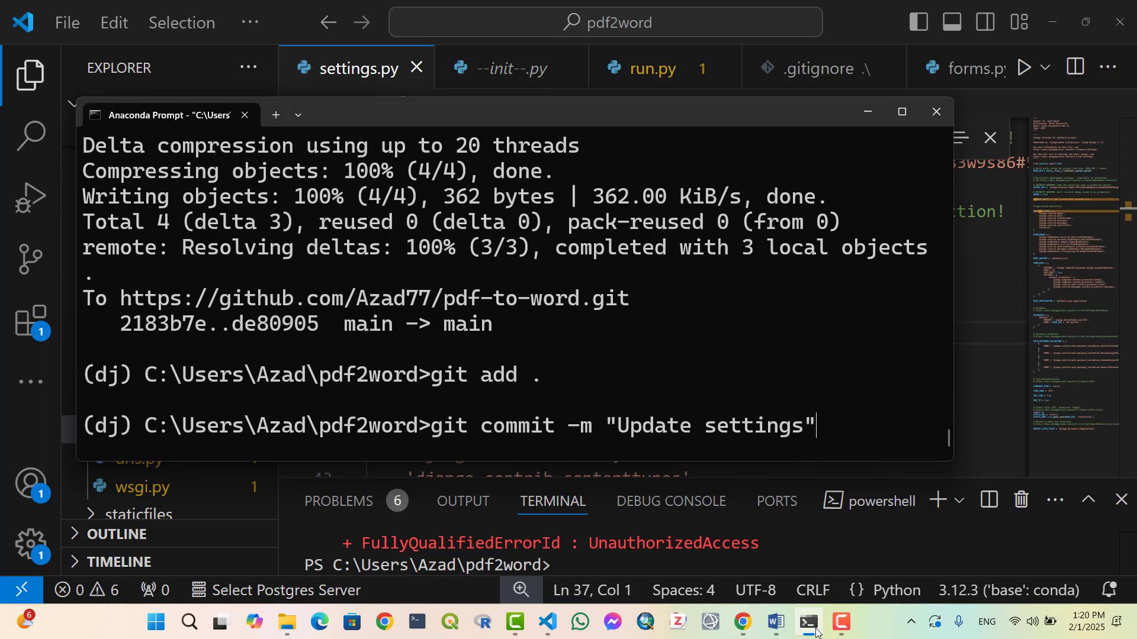
key("Return")
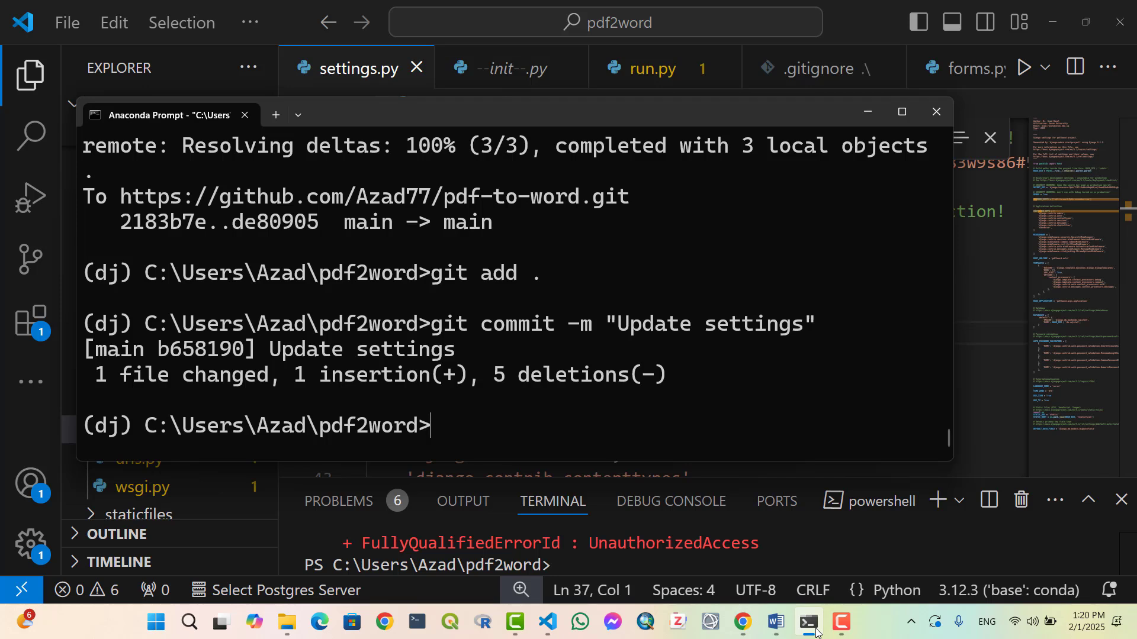
key("Up")
key("Up")
key("Up")
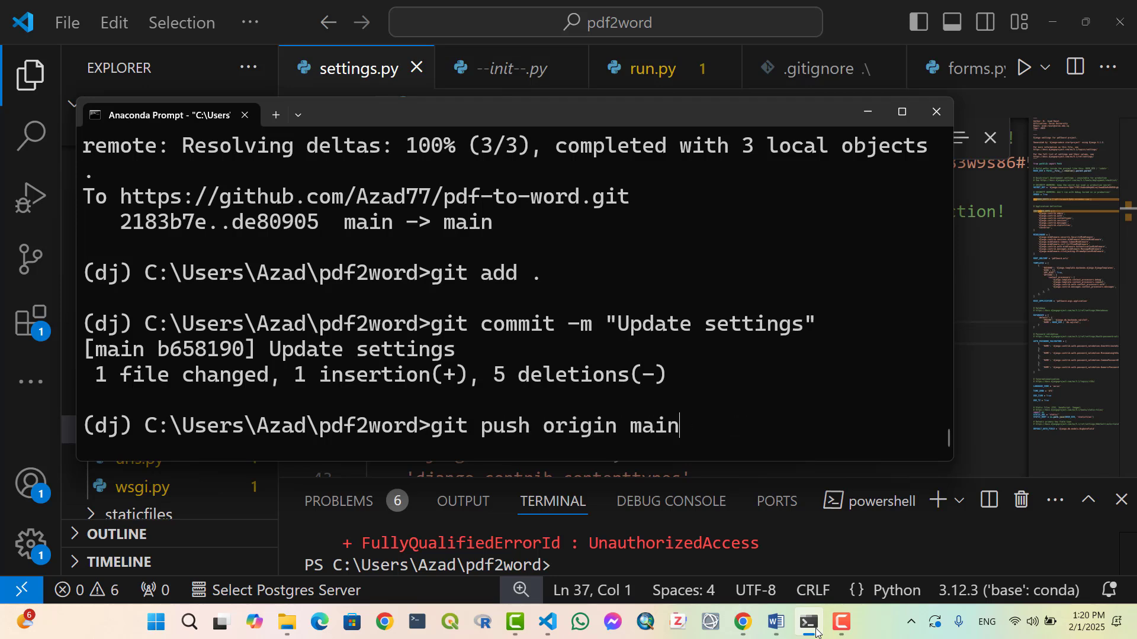
key("Return")
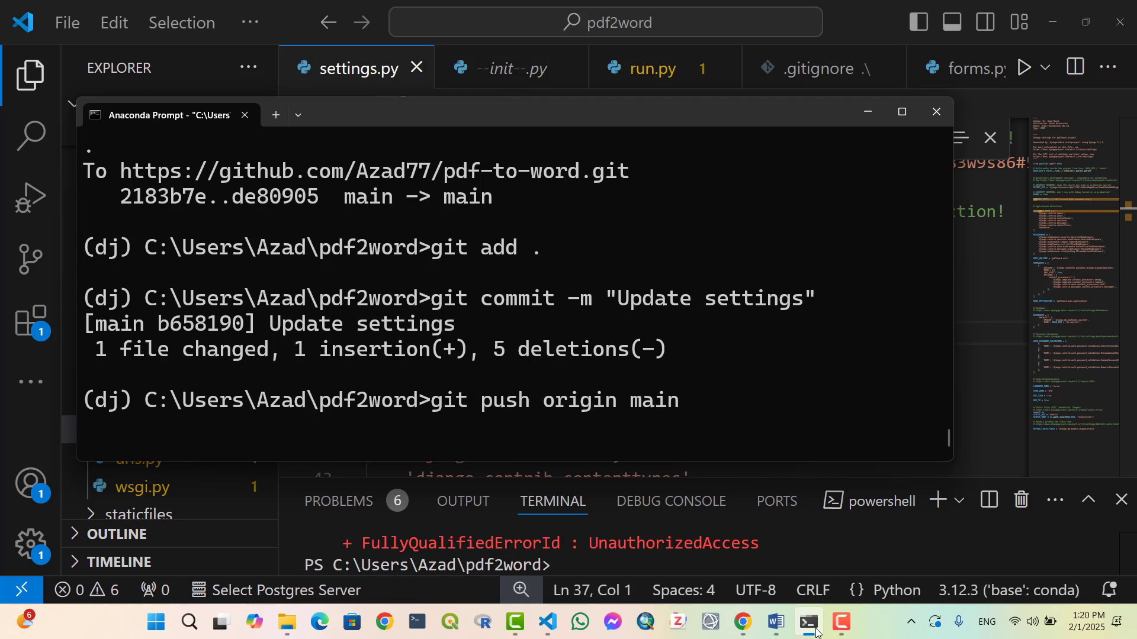
Step: Start a Clear build cache & deploy of pdf-to-word for commit b658190
left_click(742, 621)
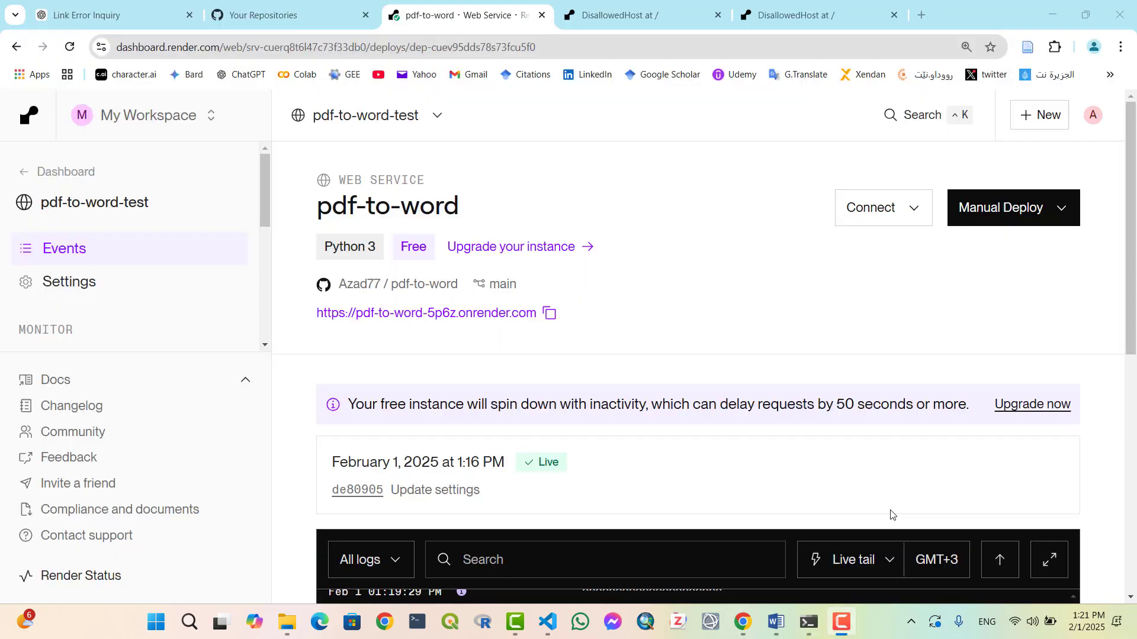
left_click(1074, 207)
left_click(926, 334)
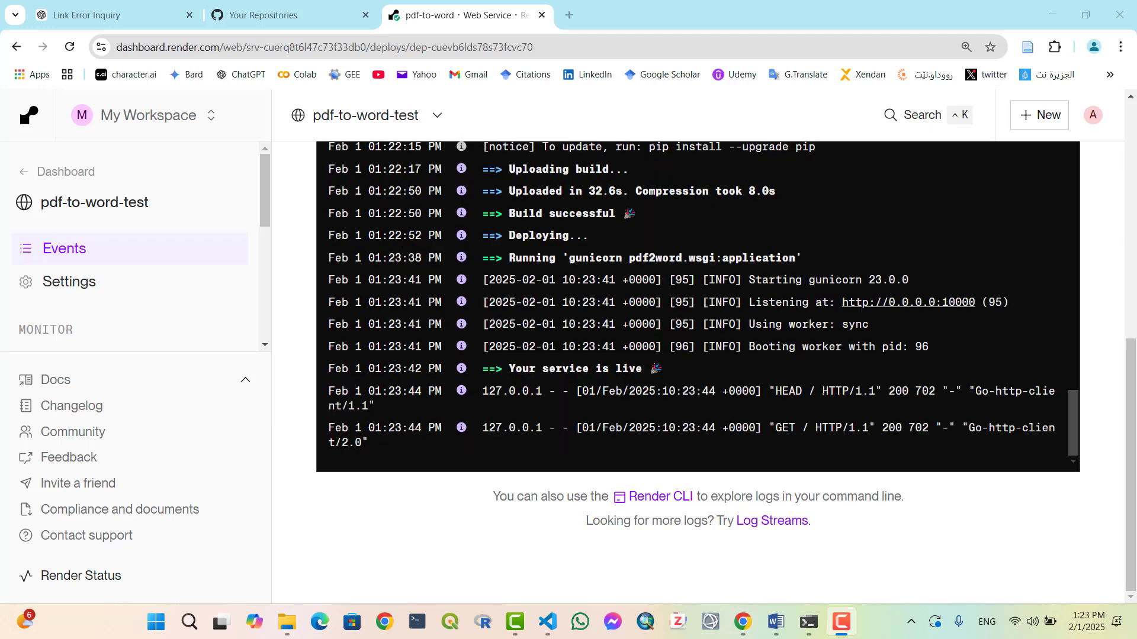
scroll(968, 387, "up", 3)
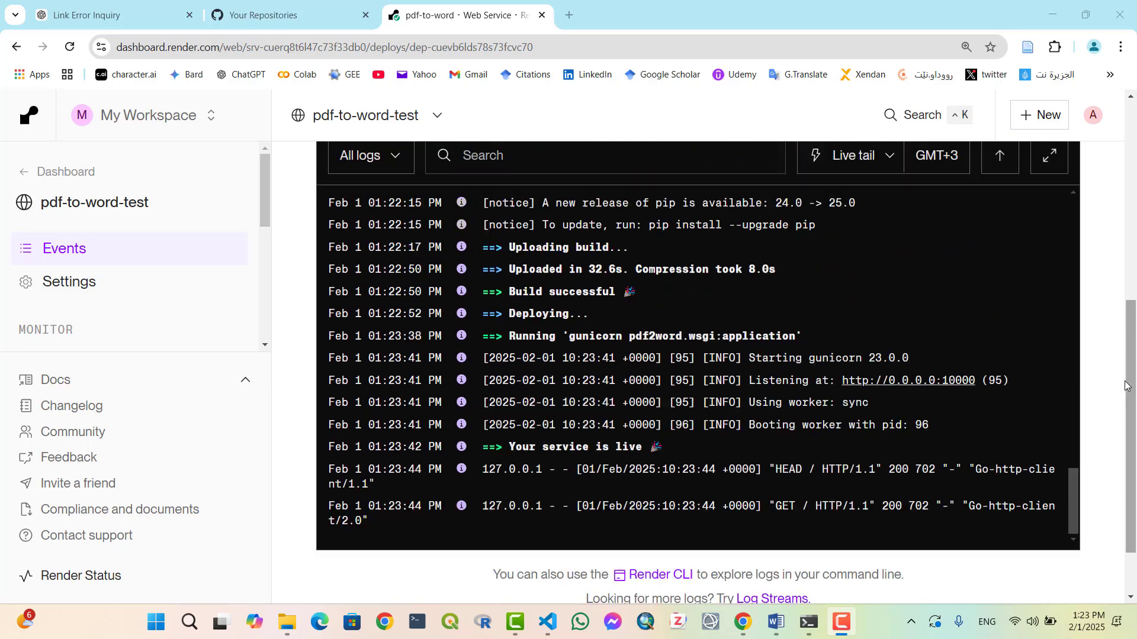
scroll(1126, 385, "up", 5)
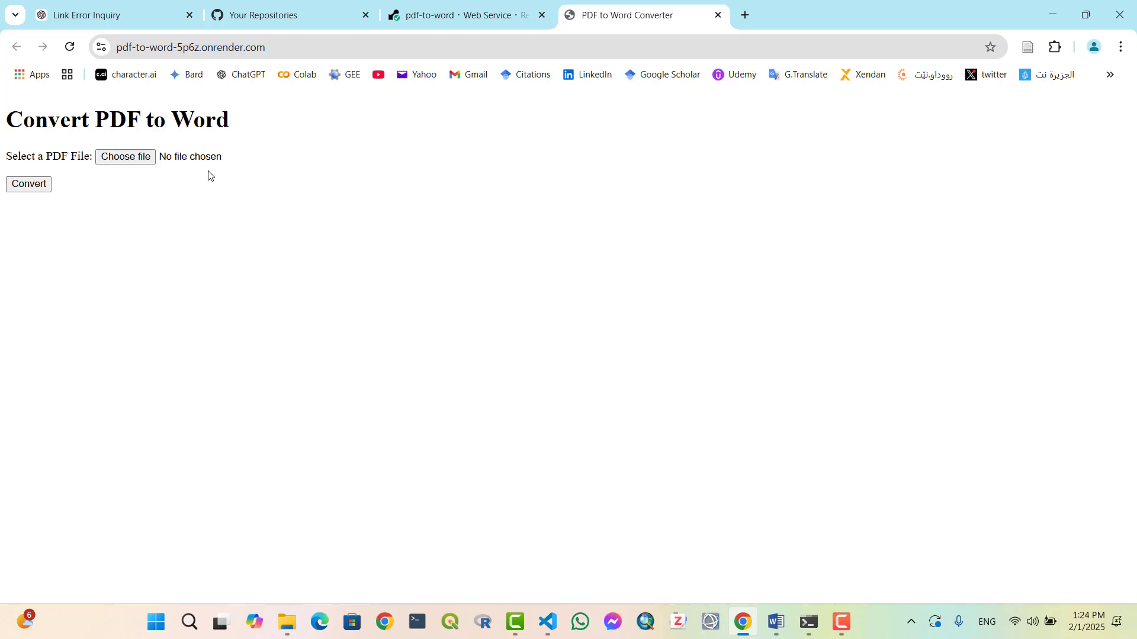
Step: Upload s41651_023_00152_2.pdf, convert it, and reveal the 57.8 KB .docx in Downloads
left_click(116, 160)
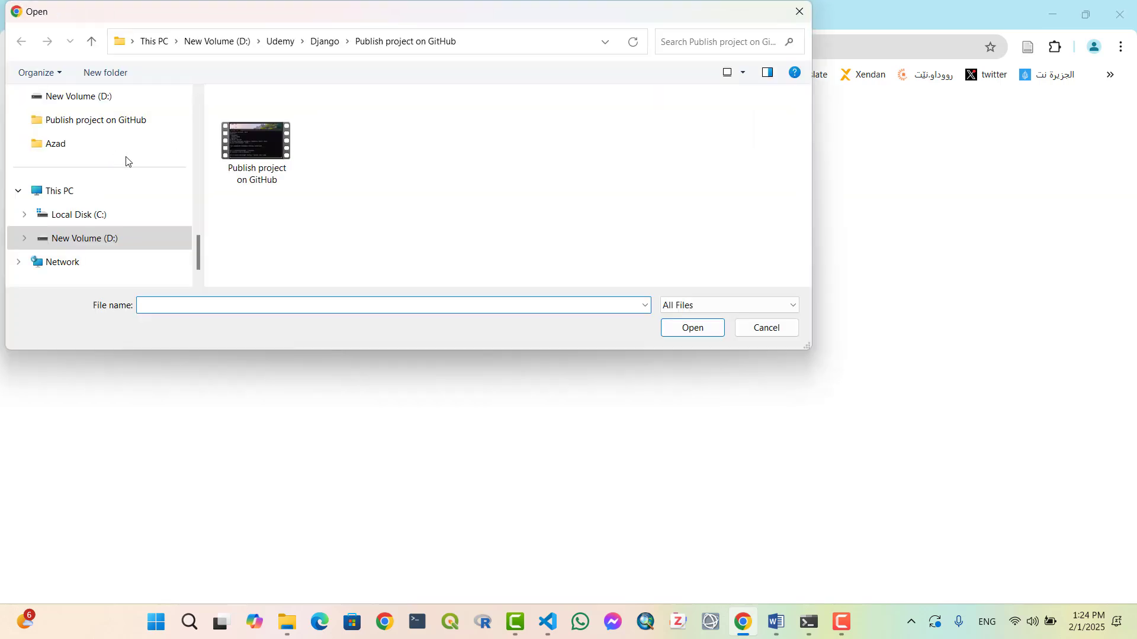
left_click(68, 243)
left_click(290, 169)
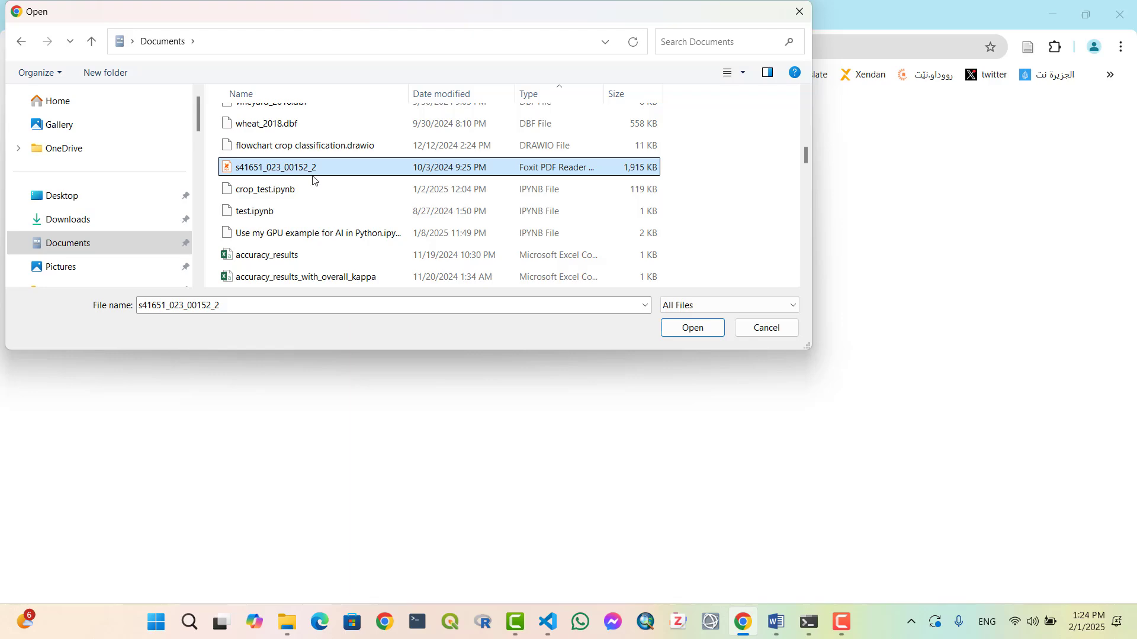
left_click(692, 328)
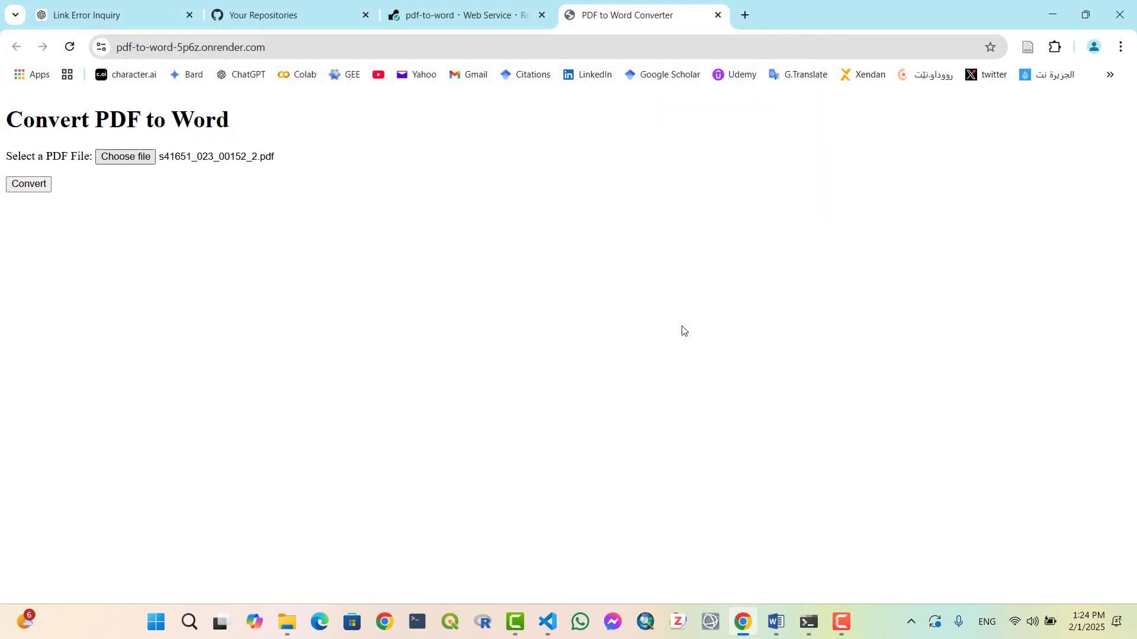
scroll(30, 187, "up", 2, "ctrl")
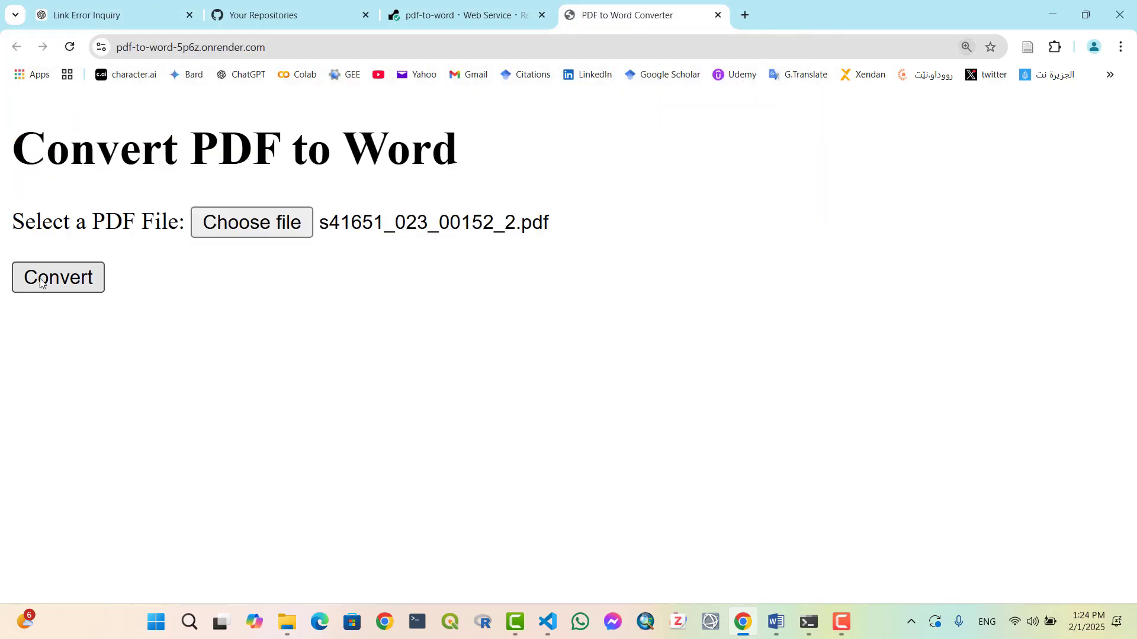
left_click(48, 279)
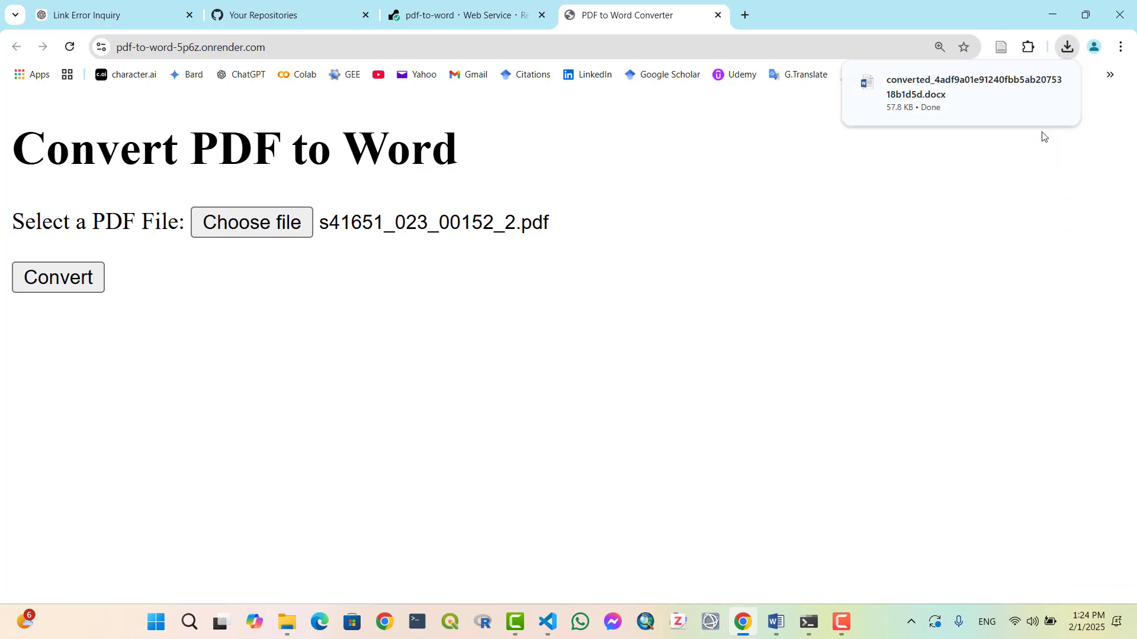
mouse_move(947, 86)
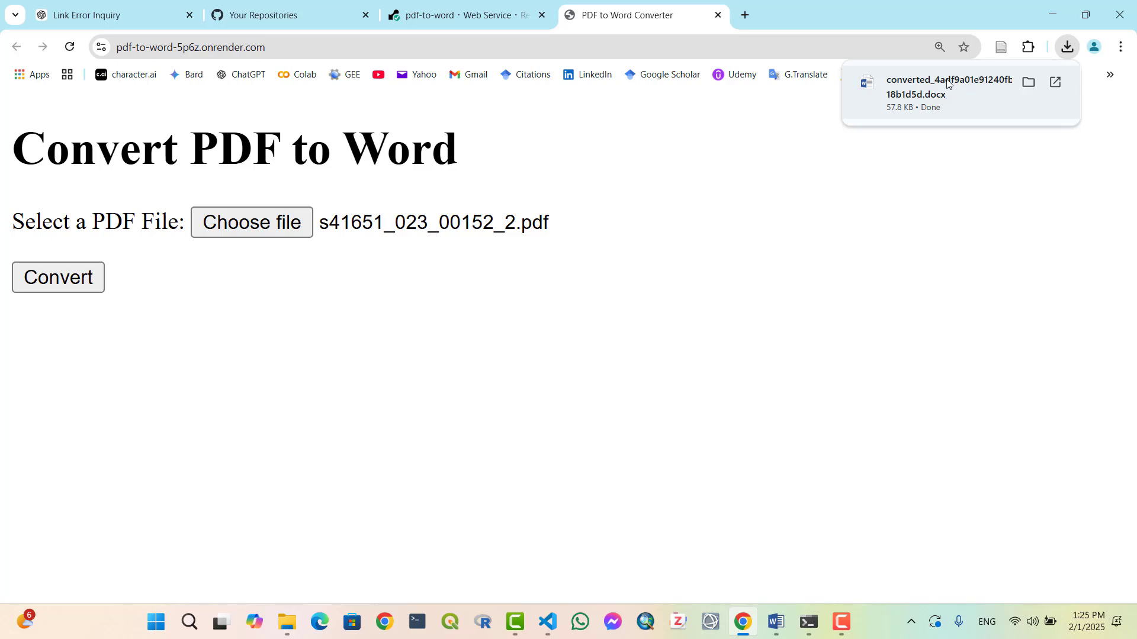
left_click(1030, 81)
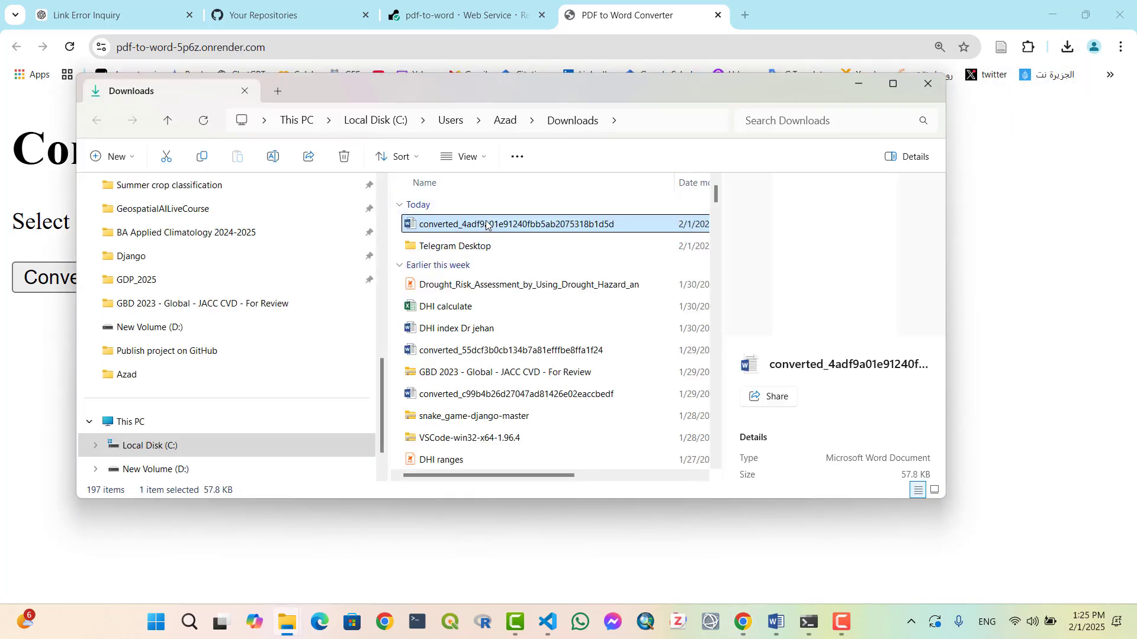
Step: Open the converted .docx in Word and close the Navigation pane
double_click(487, 225)
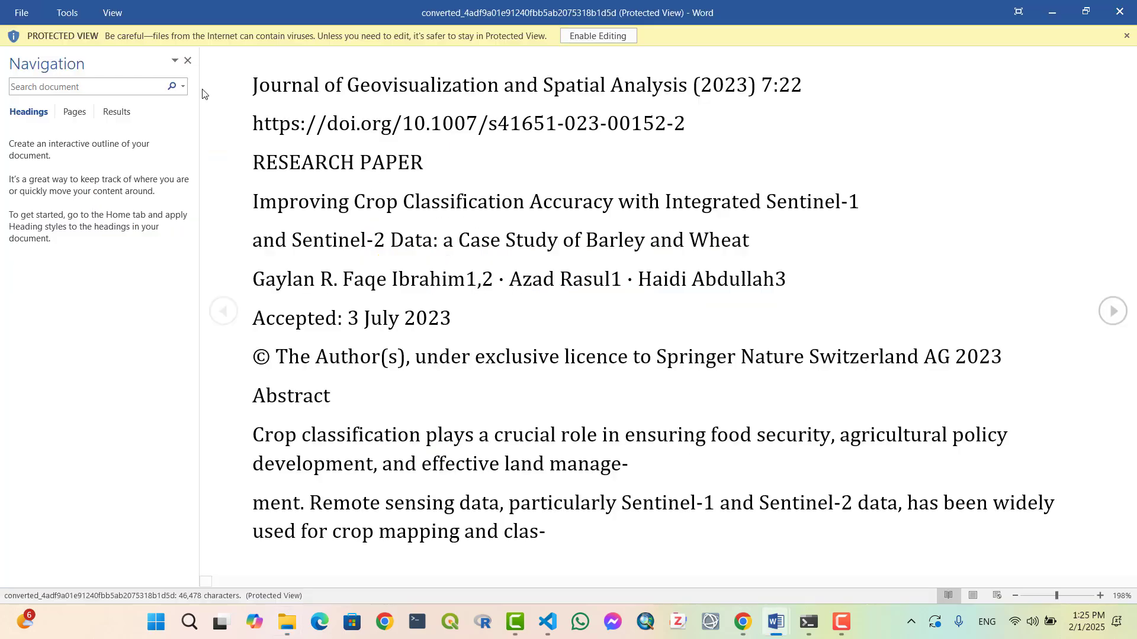
left_click(187, 61)
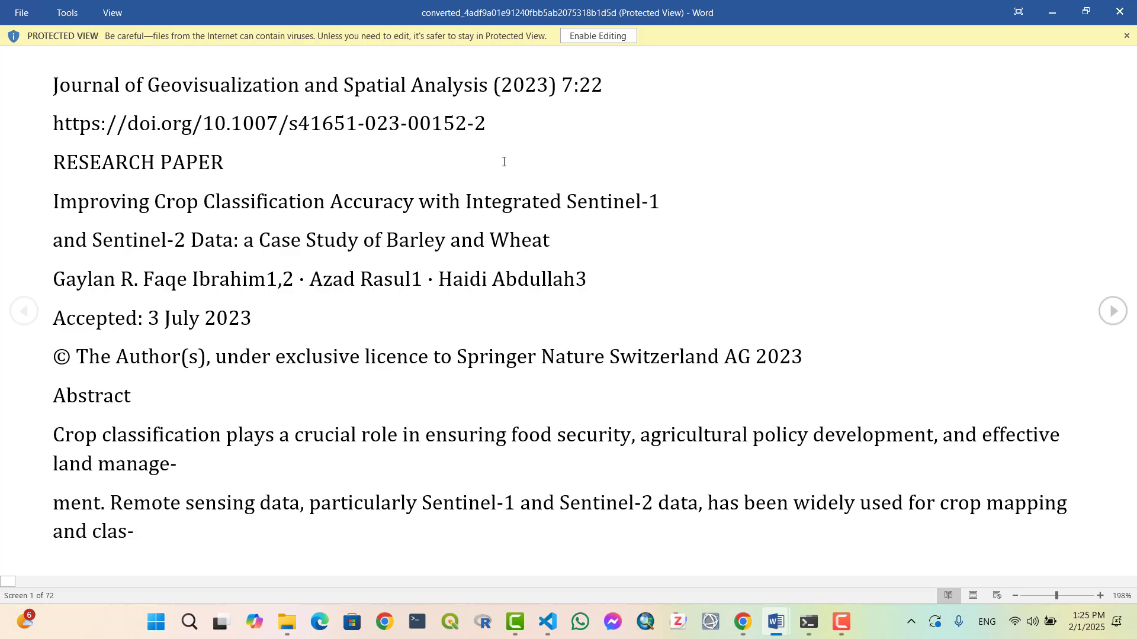
scroll(486, 269, "down", 3)
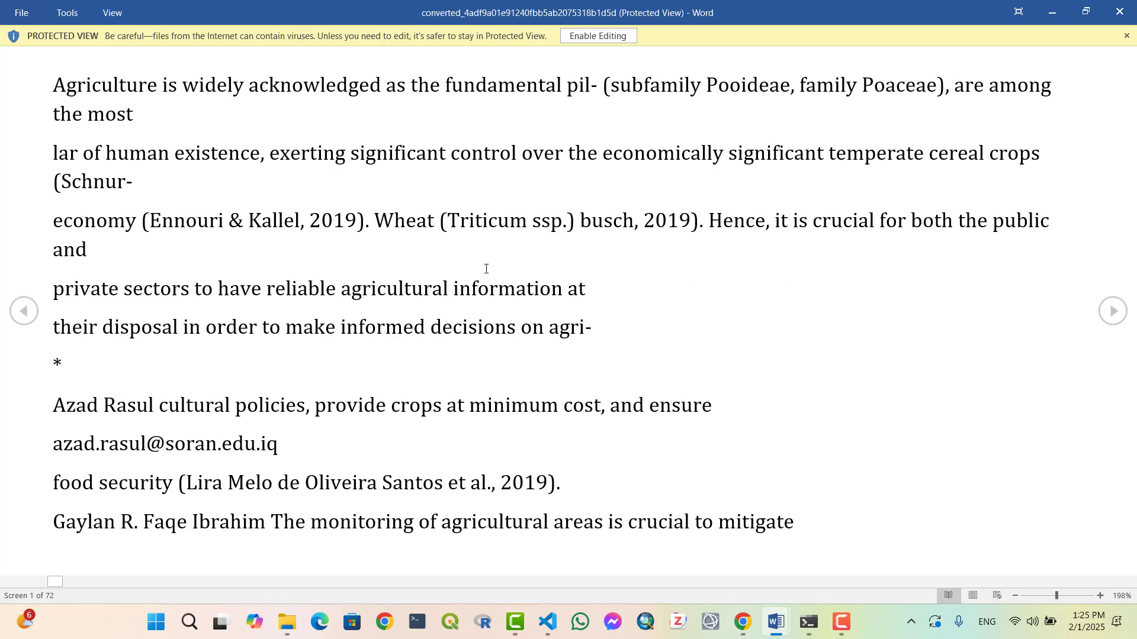
scroll(486, 270, "down", 3)
scroll(485, 268, "down", 3)
scroll(485, 270, "down", 3)
scroll(485, 269, "down", 5)
scroll(485, 269, "down", 5)
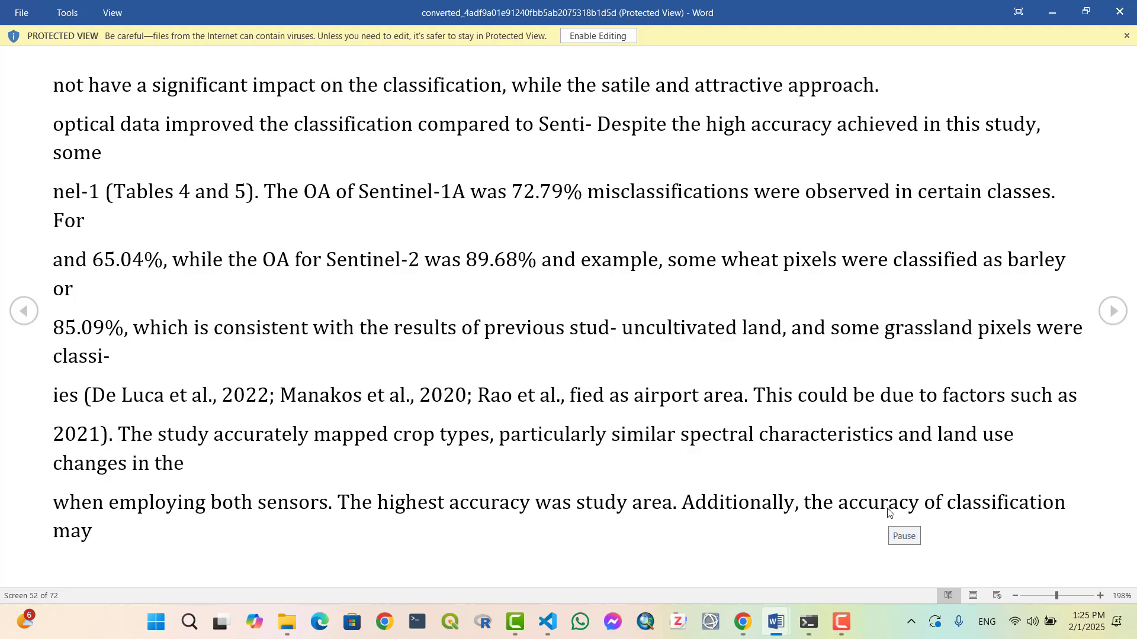